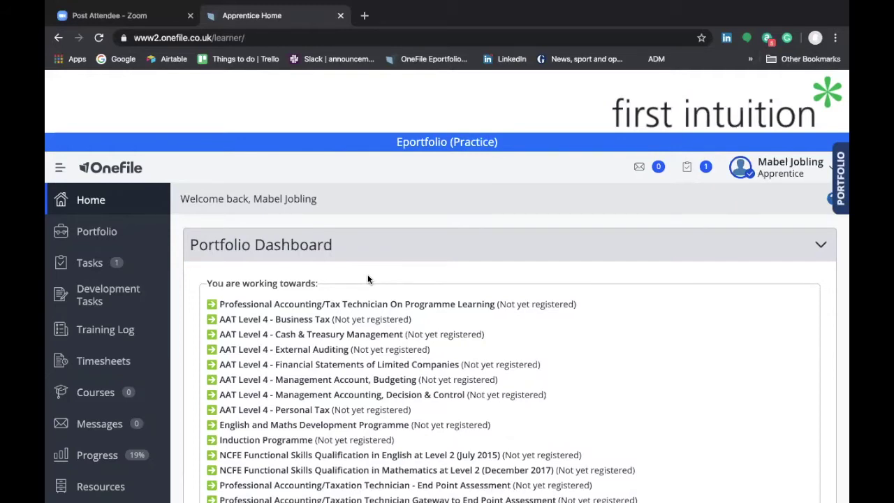
View the Development Tasks page and return to the apprentice home page
{"action": "scroll", "coordinate": [149, 317], "scroll_direction": "down", "scroll_amount": 1}
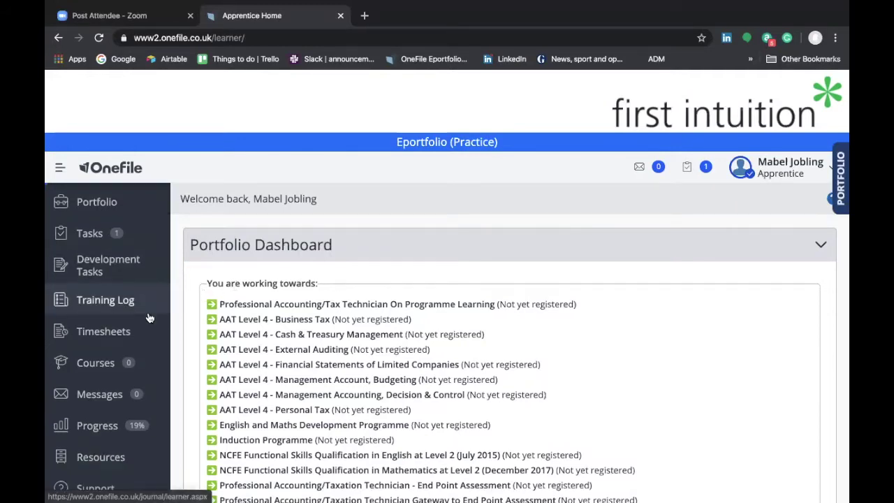
{"action": "left_click", "coordinate": [108, 274]}
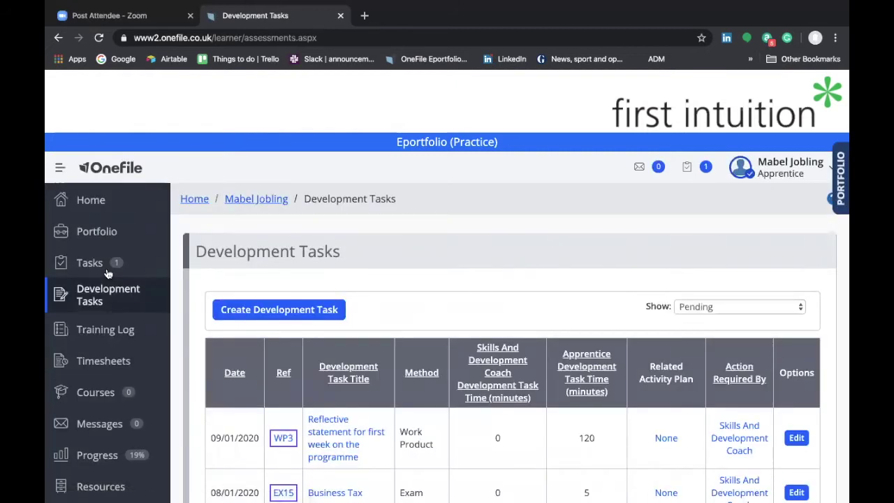
{"action": "left_click", "coordinate": [91, 207]}
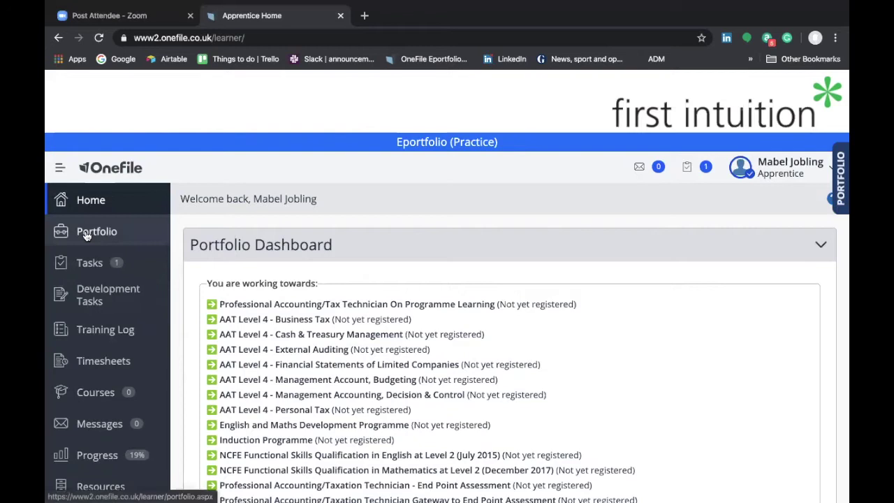
Go to the apprentice's portfolio and open its pending development tasks
{"action": "left_click", "coordinate": [86, 234]}
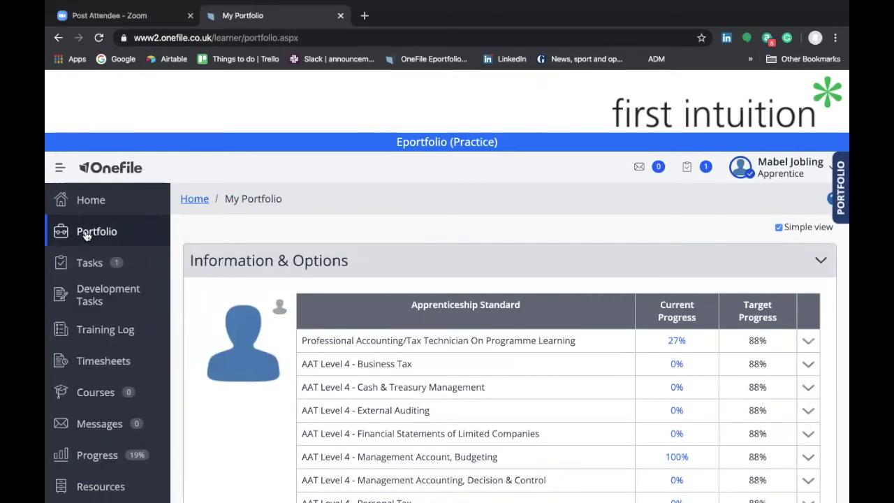
{"action": "scroll", "coordinate": [243, 268], "scroll_direction": "down", "scroll_amount": 2}
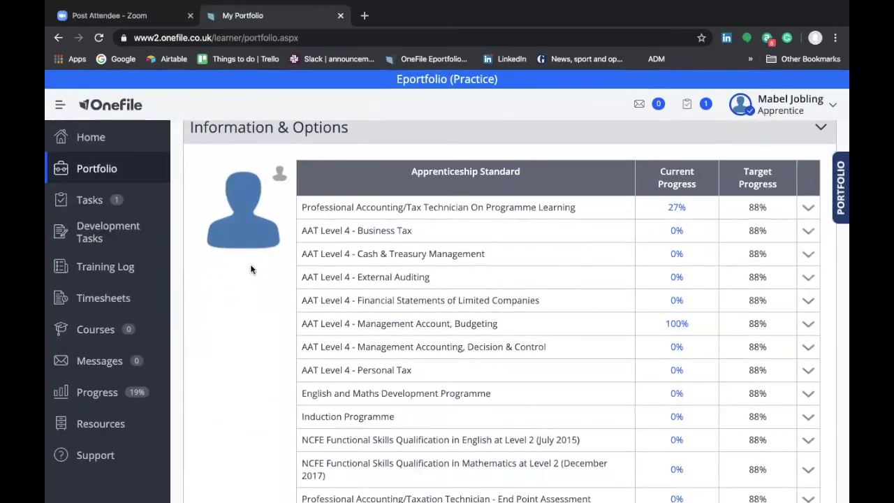
{"action": "scroll", "coordinate": [251, 294], "scroll_direction": "down", "scroll_amount": 1}
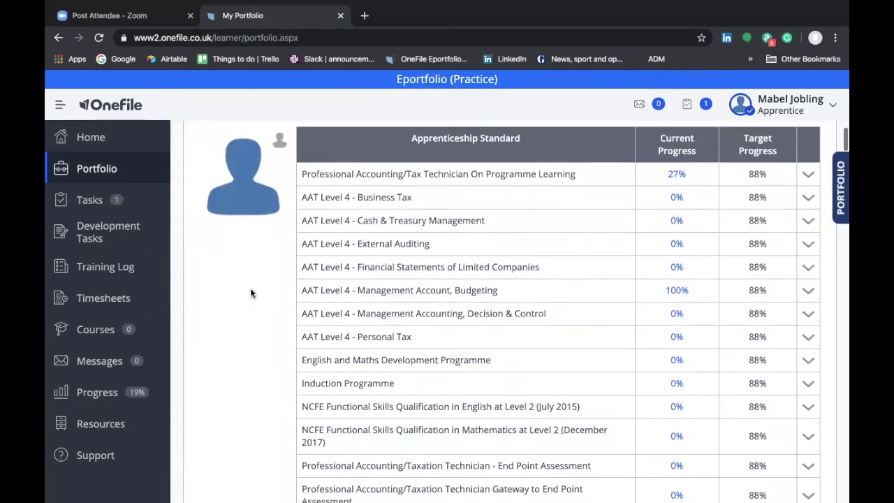
{"action": "scroll", "coordinate": [251, 294], "scroll_direction": "down", "scroll_amount": 3}
{"action": "scroll", "coordinate": [250, 293], "scroll_direction": "down", "scroll_amount": 4}
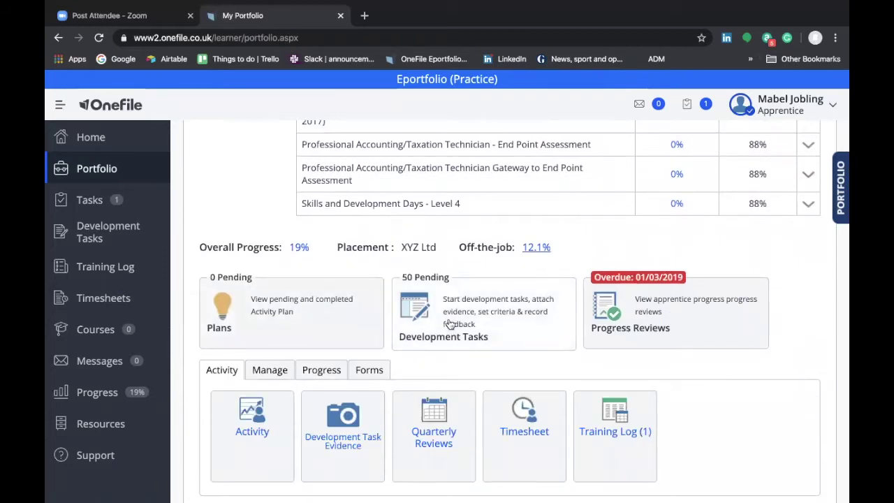
{"action": "left_click", "coordinate": [450, 324]}
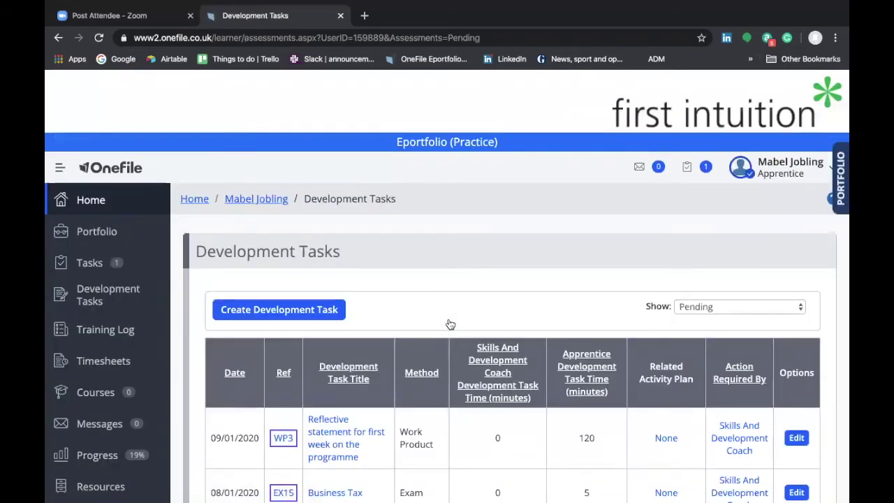
Create a new development task with Reflective Account as its primary method
{"action": "scroll", "coordinate": [450, 324], "scroll_direction": "down", "scroll_amount": 3}
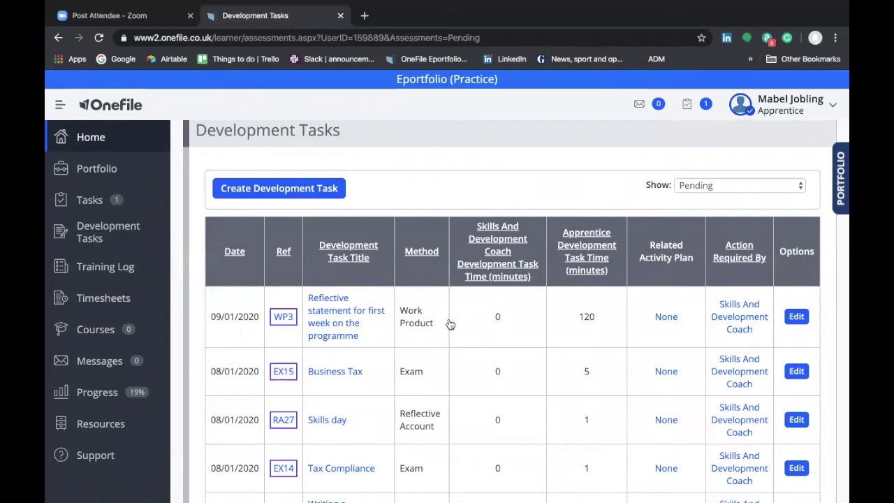
{"action": "scroll", "coordinate": [450, 324], "scroll_direction": "up", "scroll_amount": 1}
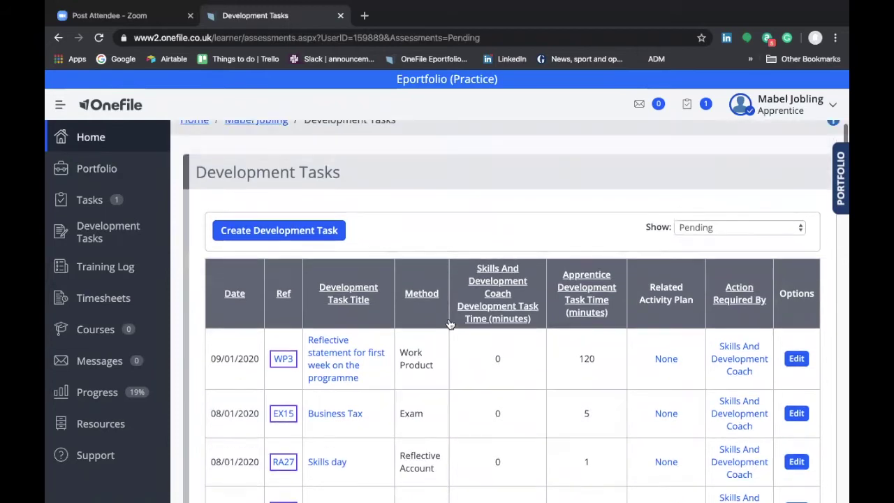
{"action": "left_click", "coordinate": [258, 232]}
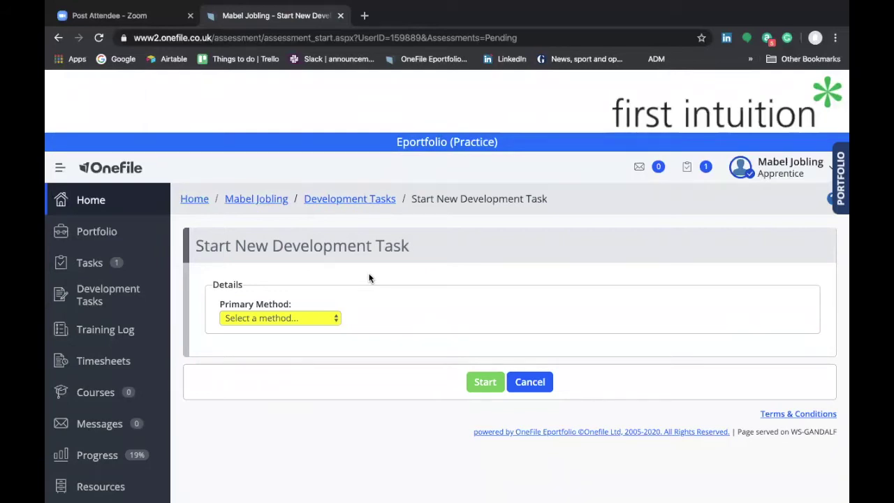
{"action": "left_click", "coordinate": [336, 319]}
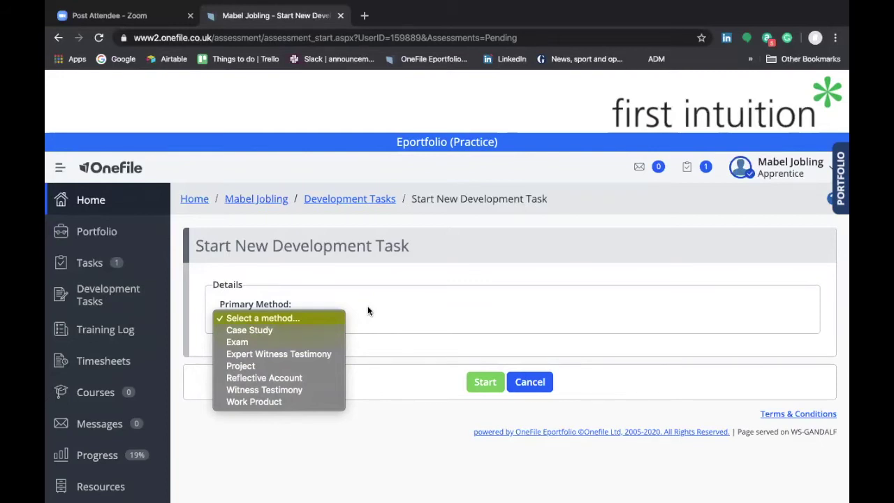
{"action": "left_click", "coordinate": [282, 378]}
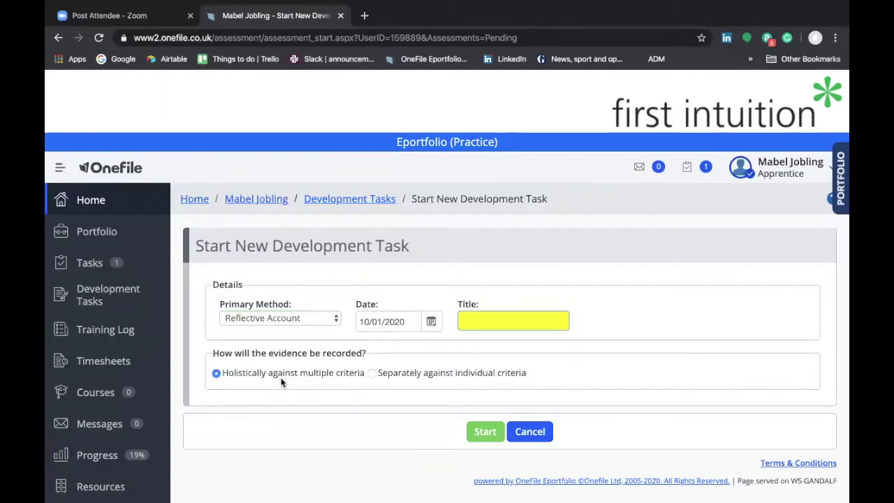
Start the task with the title "Reflective statement for second week of the programme" and open its criteria selection
{"action": "left_click", "coordinate": [467, 322]}
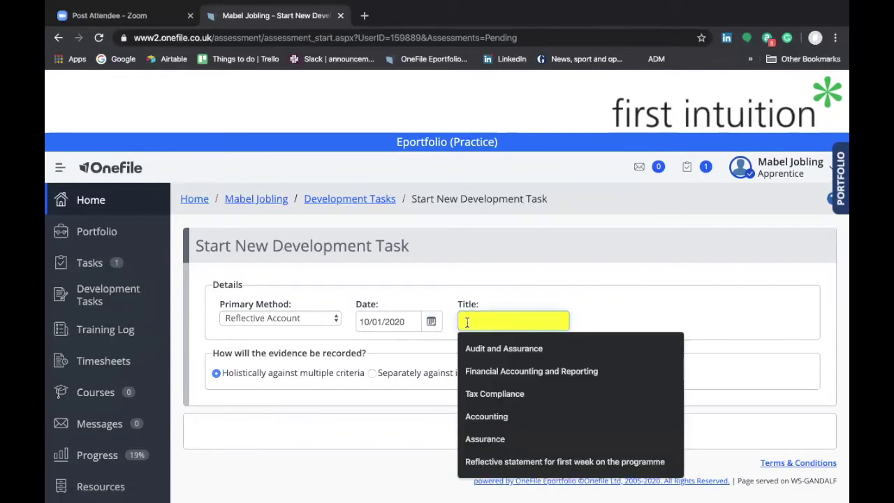
{"action": "type", "text": "Reflective"}
{"action": "type", "text": " statement fo"}
{"action": "type", "text": "r second w"}
{"action": "type", "text": "eek of"}
{"action": "type", "text": " the programme"}
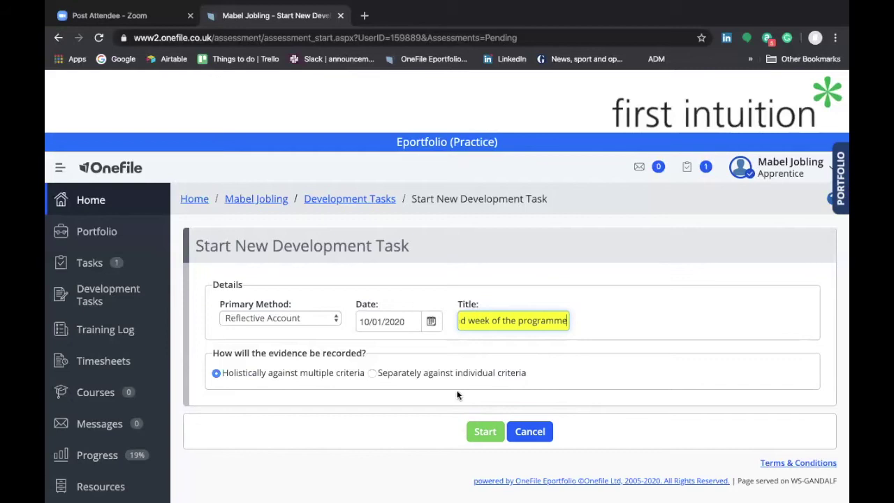
{"action": "left_click", "coordinate": [487, 432]}
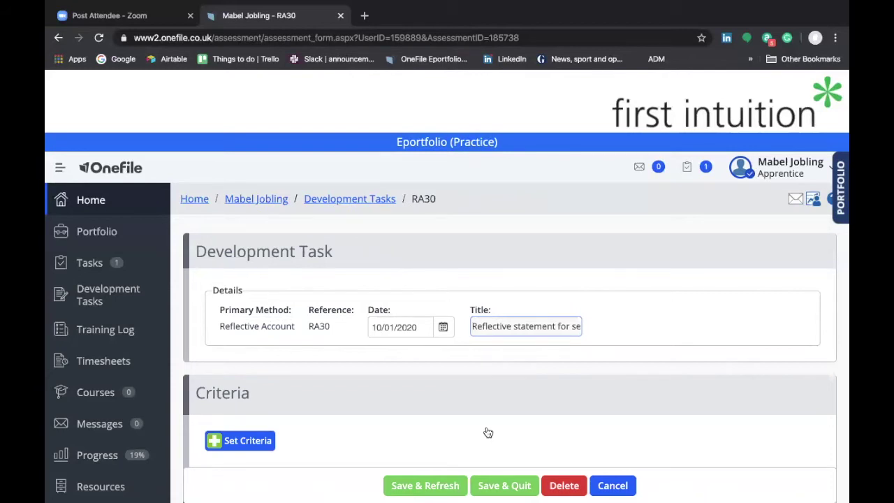
{"action": "scroll", "coordinate": [313, 271], "scroll_direction": "down", "scroll_amount": 2}
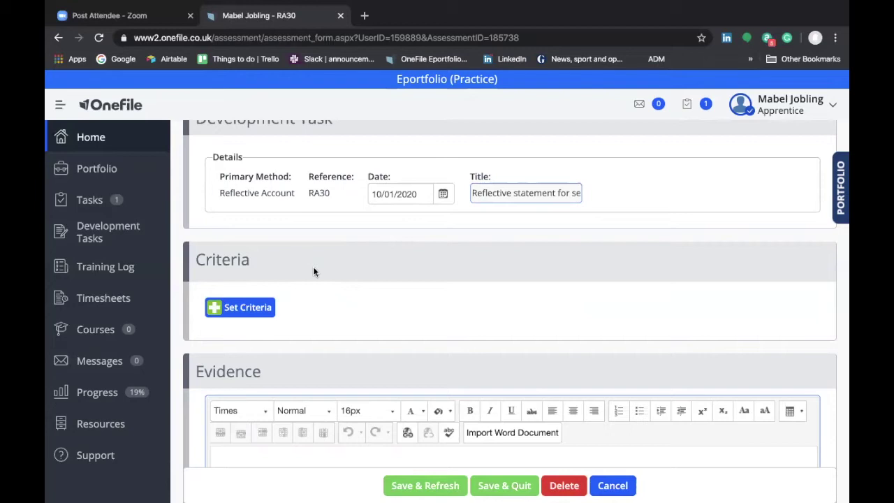
{"action": "left_click", "coordinate": [256, 308]}
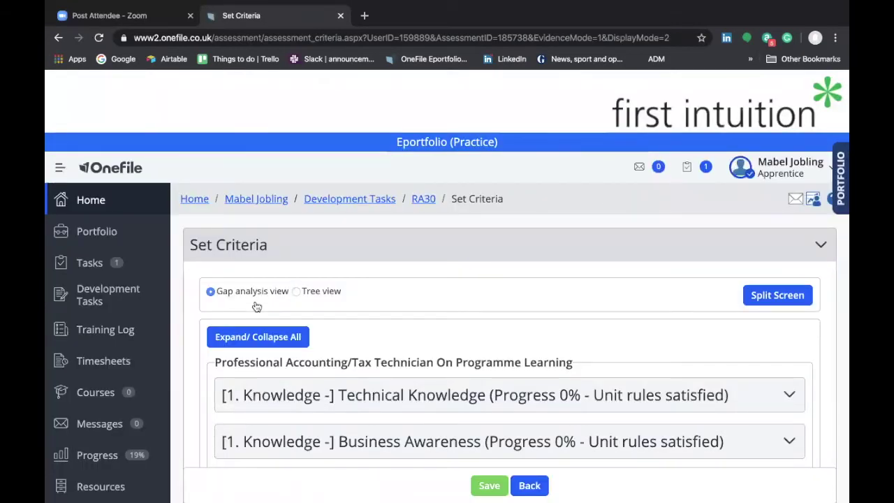
Examine the knowledge, skills and behaviours units and the other qualification units available as criteria
{"action": "scroll", "coordinate": [256, 307], "scroll_direction": "down", "scroll_amount": 3}
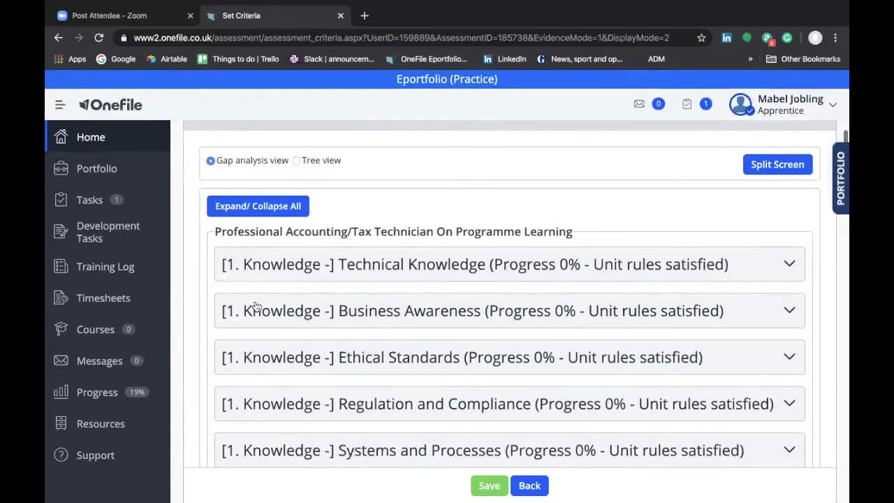
{"action": "scroll", "coordinate": [257, 306], "scroll_direction": "down", "scroll_amount": 1}
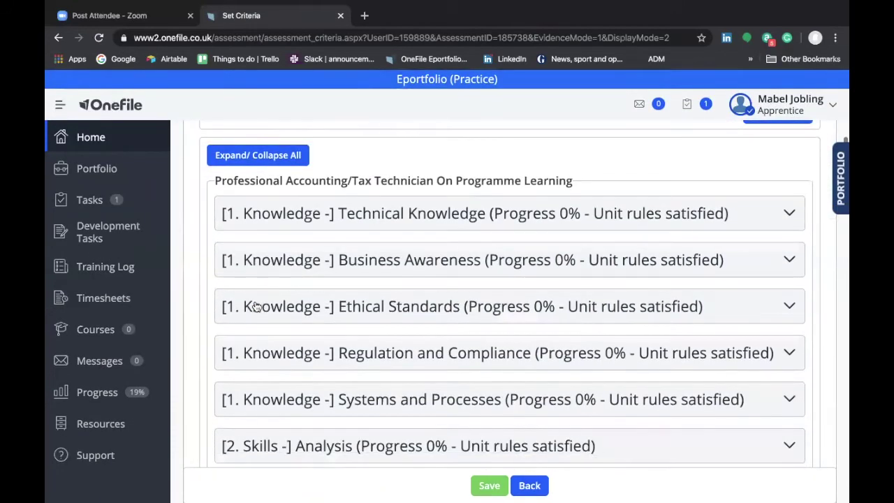
{"action": "scroll", "coordinate": [256, 306], "scroll_direction": "down", "scroll_amount": 2}
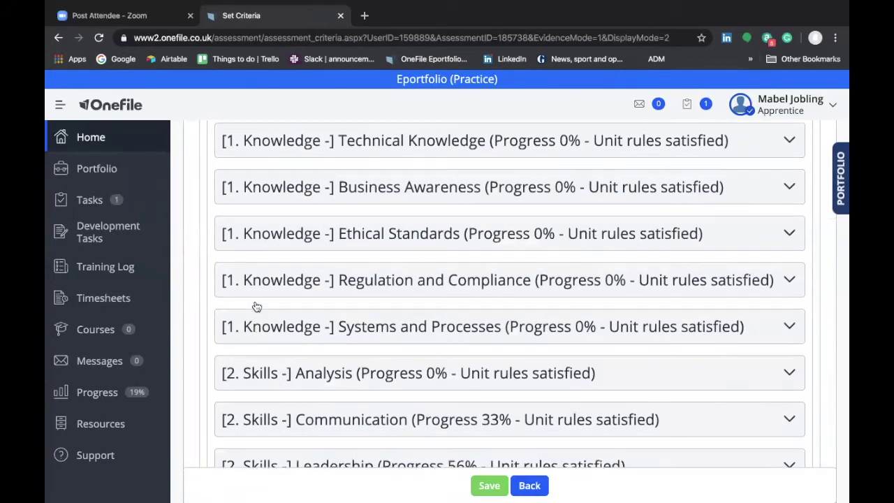
{"action": "scroll", "coordinate": [256, 306], "scroll_direction": "down", "scroll_amount": 6}
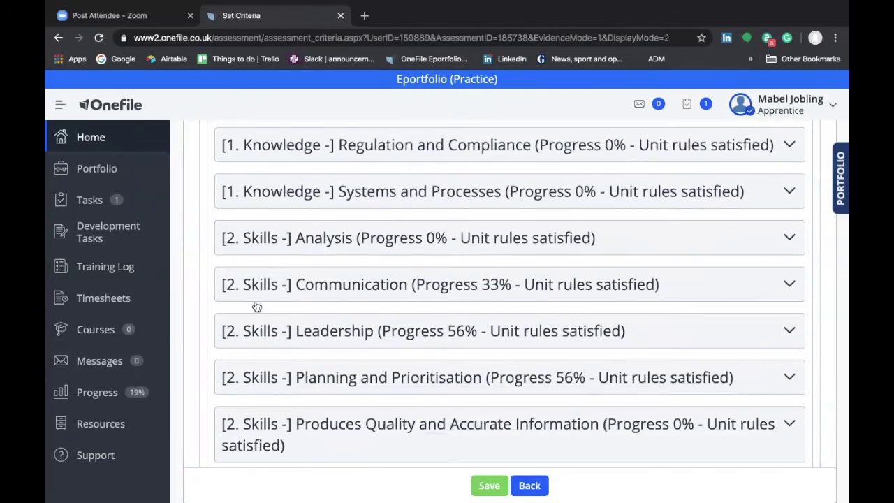
{"action": "scroll", "coordinate": [257, 306], "scroll_direction": "down", "scroll_amount": 4}
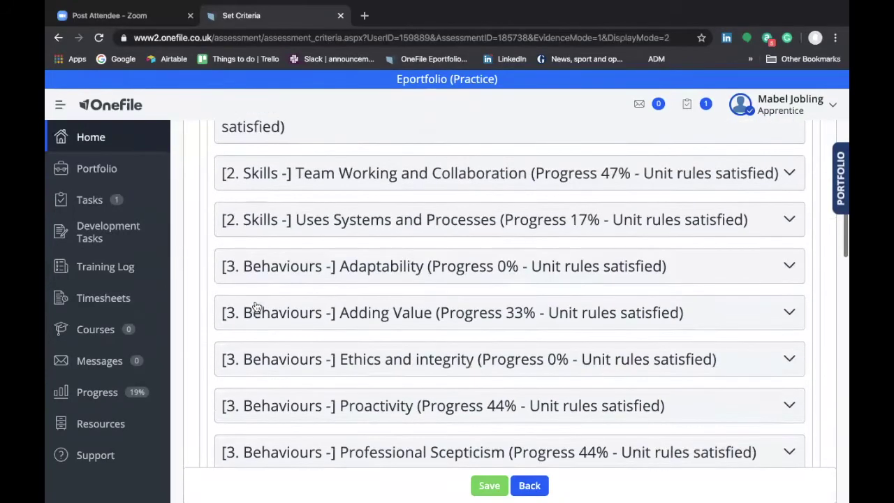
{"action": "scroll", "coordinate": [256, 307], "scroll_direction": "down", "scroll_amount": 1}
{"action": "scroll", "coordinate": [256, 307], "scroll_direction": "down", "scroll_amount": 4}
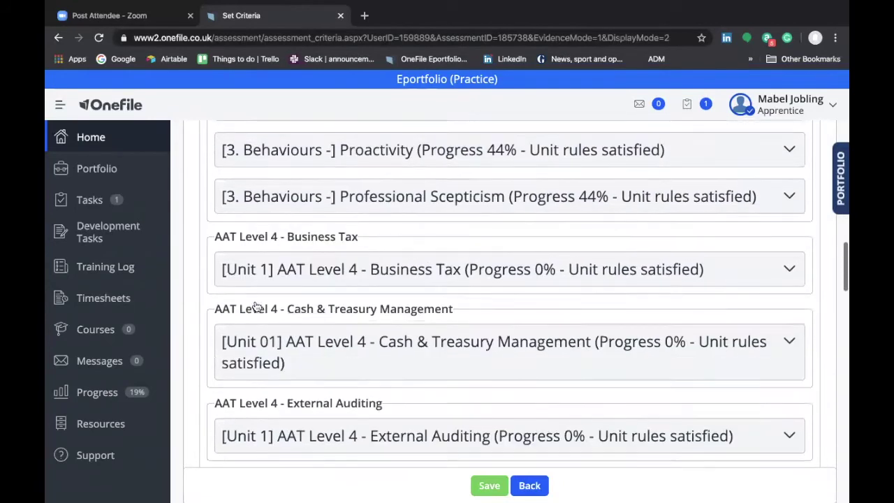
{"action": "scroll", "coordinate": [257, 306], "scroll_direction": "down", "scroll_amount": 2}
{"action": "scroll", "coordinate": [256, 307], "scroll_direction": "down", "scroll_amount": 2}
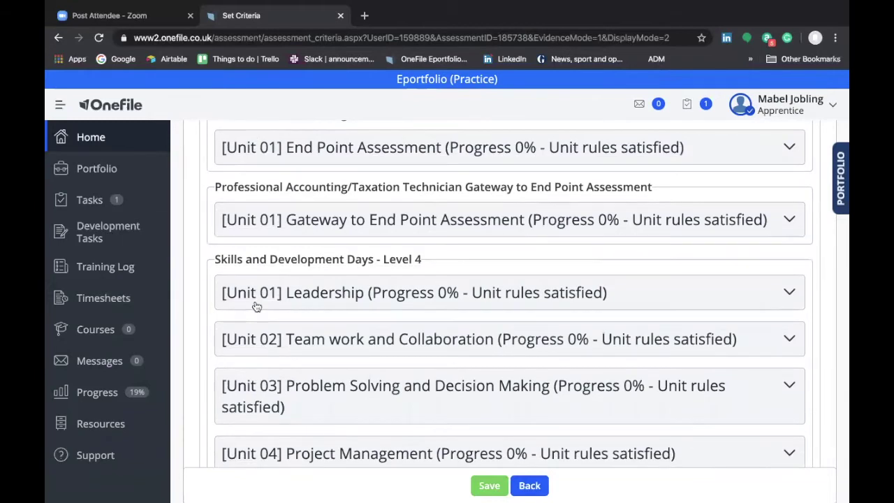
{"action": "scroll", "coordinate": [255, 307], "scroll_direction": "up", "scroll_amount": 1}
{"action": "scroll", "coordinate": [256, 308], "scroll_direction": "up", "scroll_amount": 10}
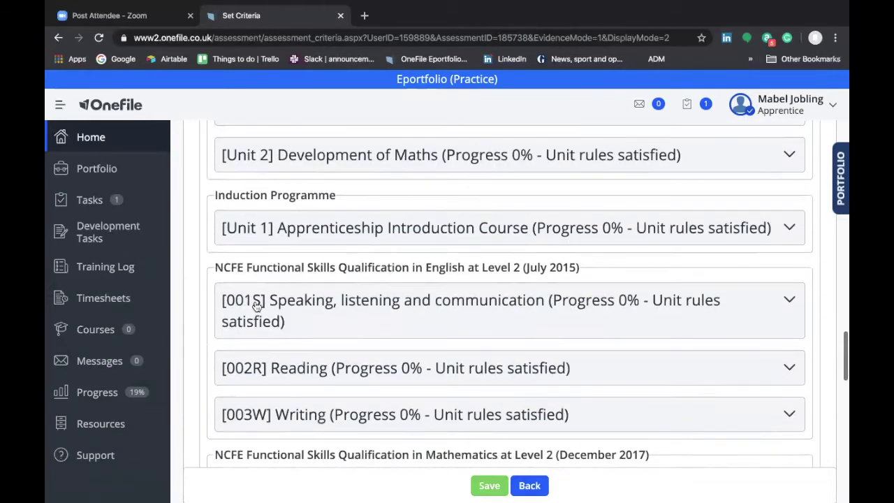
{"action": "scroll", "coordinate": [255, 307], "scroll_direction": "up", "scroll_amount": 10}
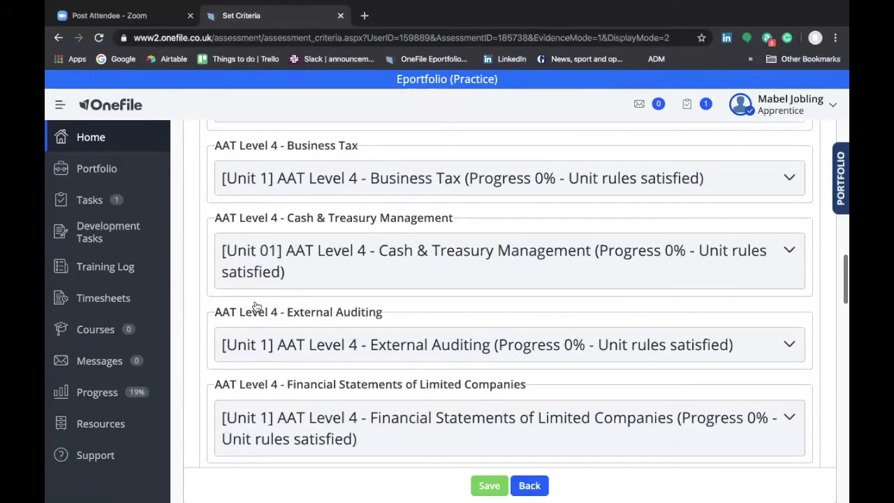
{"action": "scroll", "coordinate": [256, 307], "scroll_direction": "up", "scroll_amount": 8}
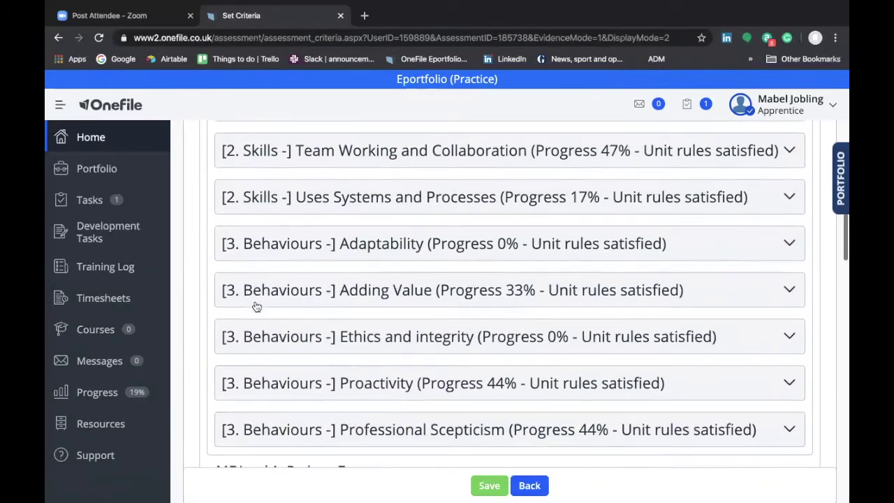
{"action": "scroll", "coordinate": [257, 306], "scroll_direction": "up", "scroll_amount": 5}
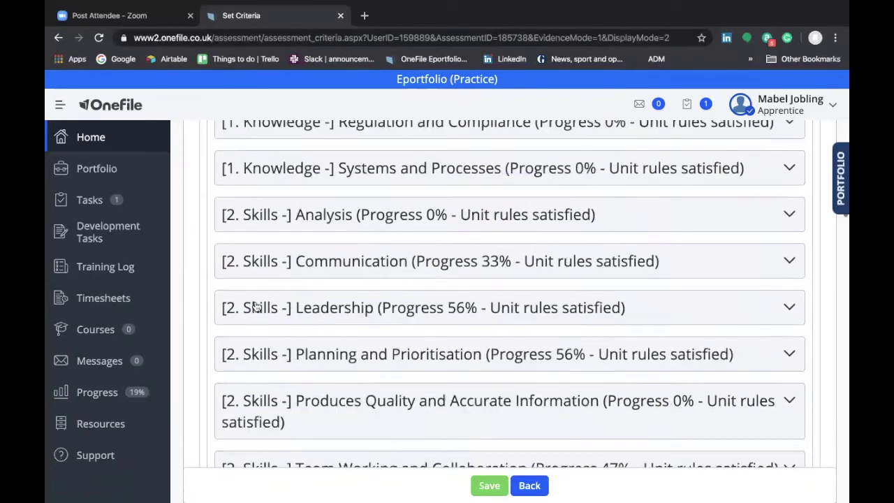
{"action": "scroll", "coordinate": [256, 307], "scroll_direction": "up", "scroll_amount": 5}
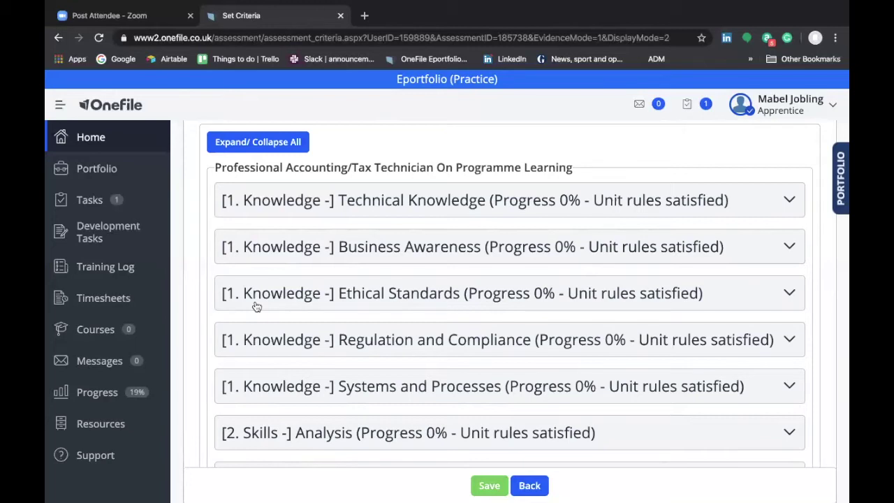
Expand the Communication unit under Skills to show its criteria table
{"action": "scroll", "coordinate": [256, 307], "scroll_direction": "down", "scroll_amount": 3}
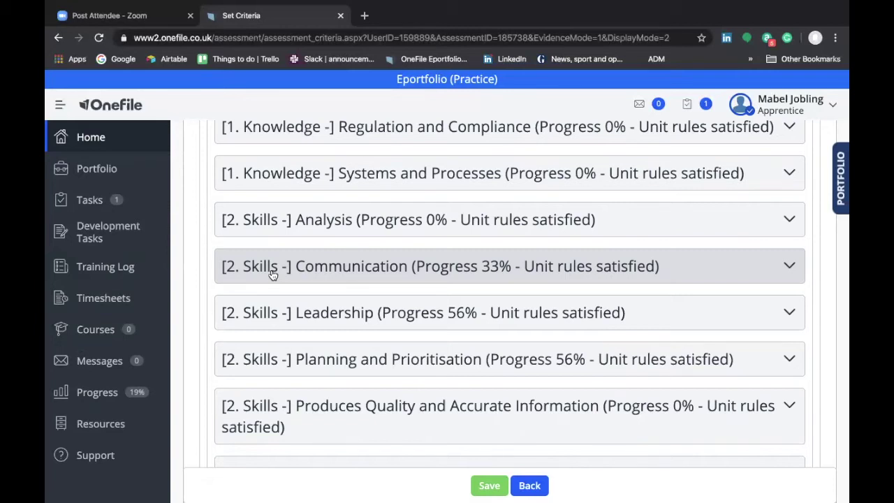
{"action": "left_click", "coordinate": [272, 274]}
{"action": "scroll", "coordinate": [318, 384], "scroll_direction": "down", "scroll_amount": 2}
{"action": "scroll", "coordinate": [317, 384], "scroll_direction": "down", "scroll_amount": 4}
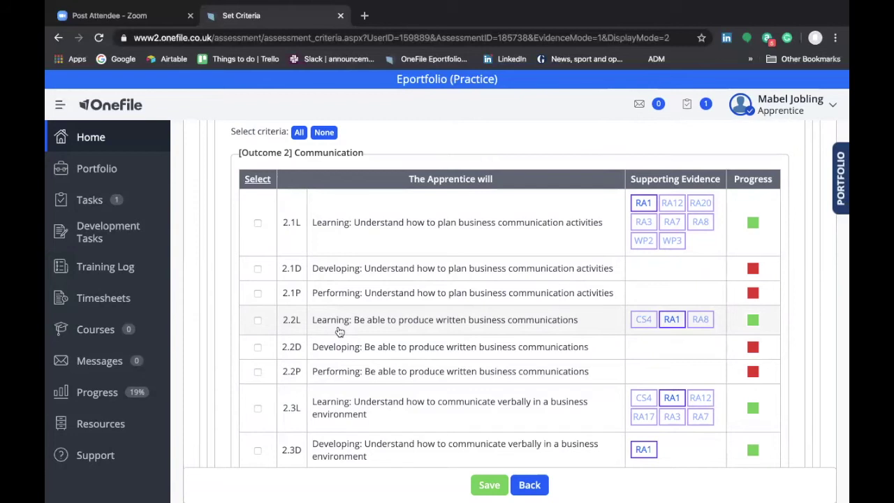
Try the 2.2 written business communications levels and leave only criterion 2.2L (Learning) selected
{"action": "left_click", "coordinate": [257, 321]}
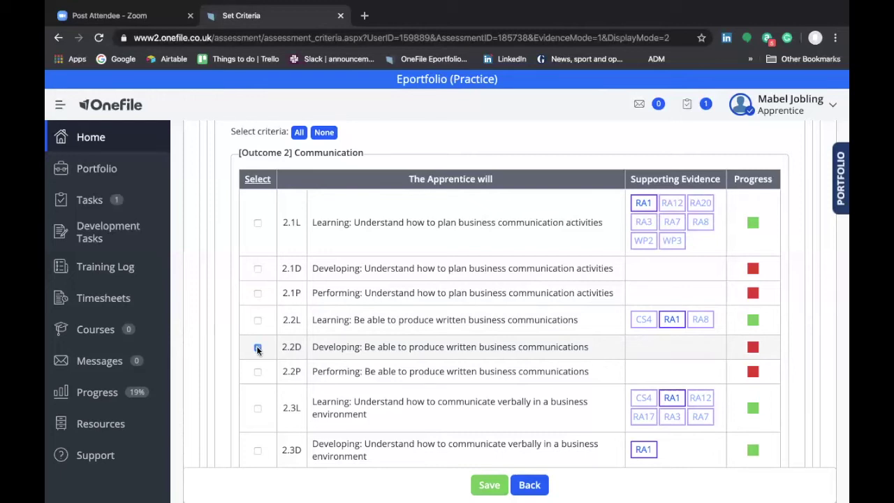
{"action": "left_click", "coordinate": [257, 372]}
{"action": "left_click", "coordinate": [258, 372]}
{"action": "left_click", "coordinate": [257, 321]}
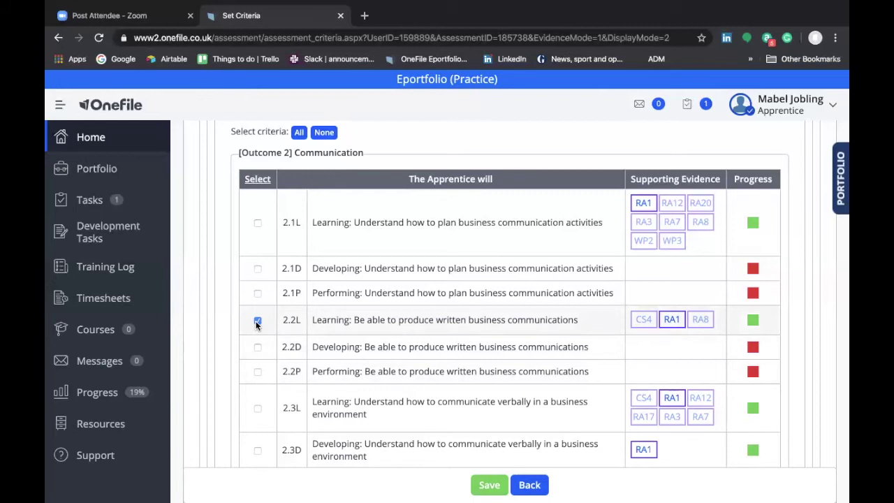
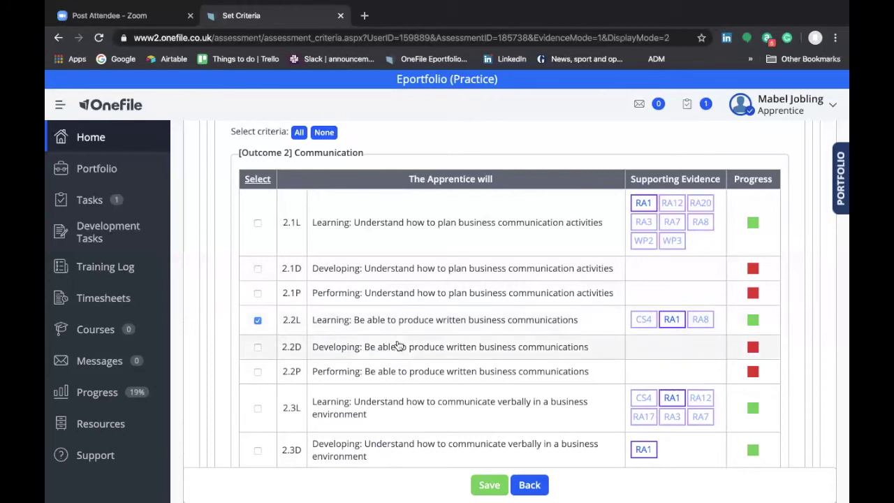
Expand the Adding Value unit under Behaviours to show its criteria table
{"action": "scroll", "coordinate": [398, 347], "scroll_direction": "down", "scroll_amount": 3}
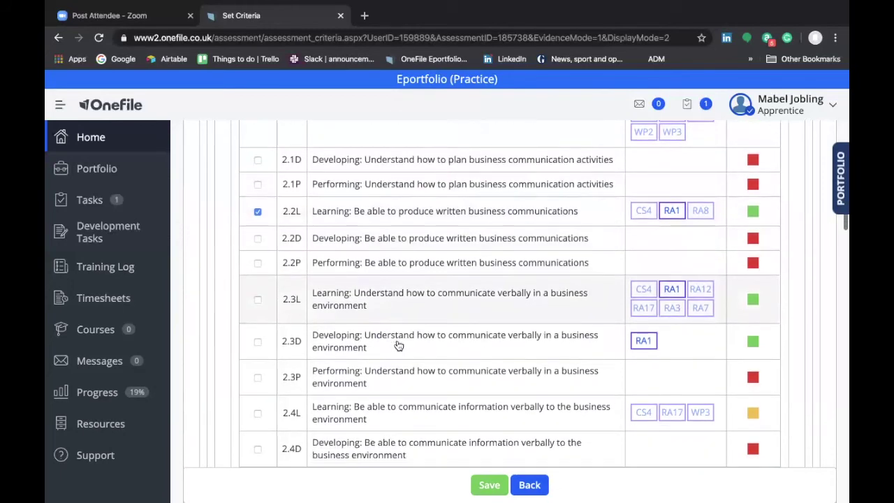
{"action": "scroll", "coordinate": [398, 345], "scroll_direction": "up", "scroll_amount": 5}
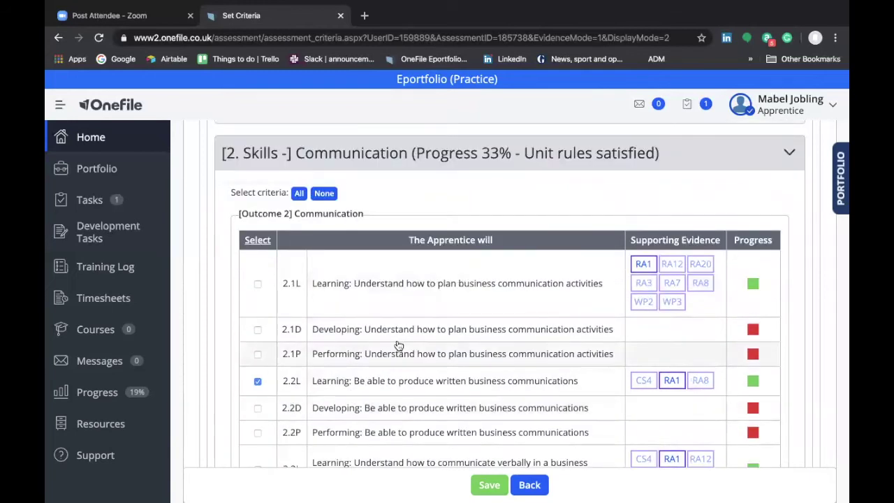
{"action": "scroll", "coordinate": [398, 346], "scroll_direction": "down", "scroll_amount": 1}
{"action": "scroll", "coordinate": [398, 347], "scroll_direction": "down", "scroll_amount": 3}
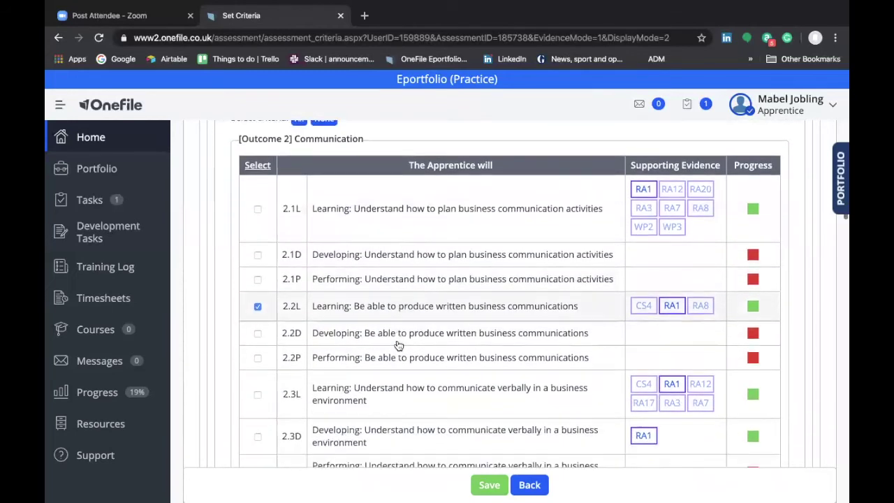
{"action": "scroll", "coordinate": [398, 346], "scroll_direction": "down", "scroll_amount": 8}
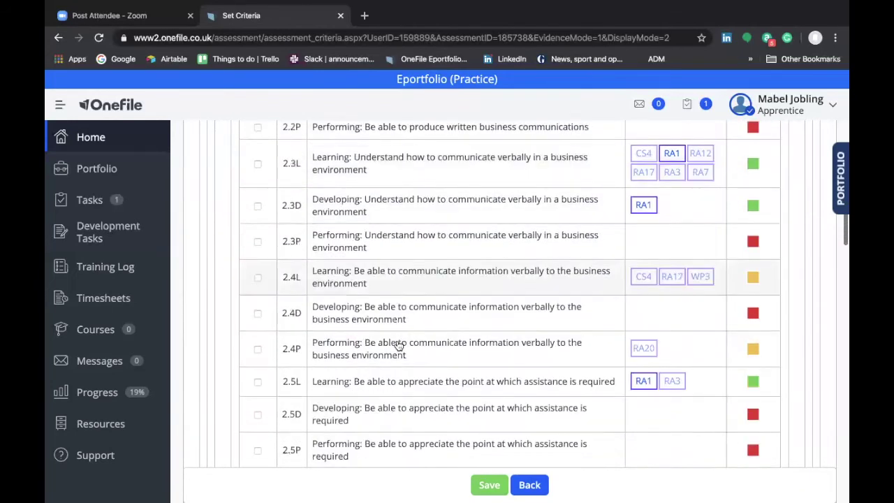
{"action": "scroll", "coordinate": [398, 346], "scroll_direction": "down", "scroll_amount": 10}
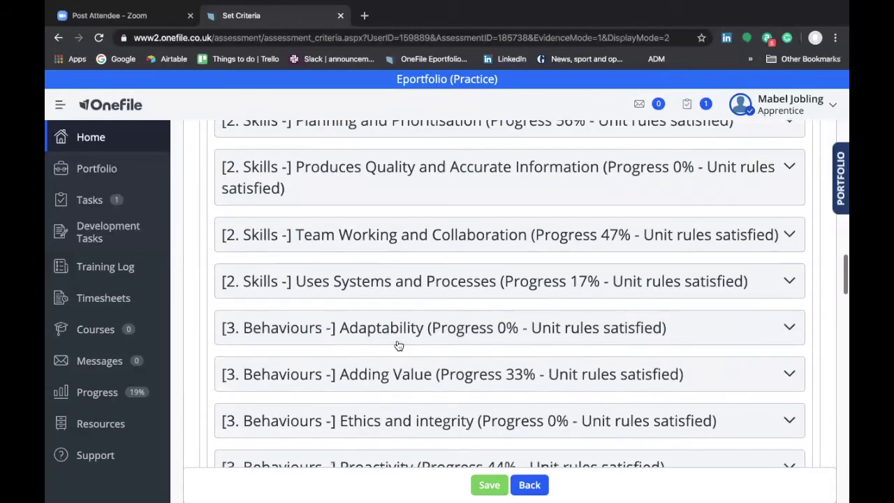
{"action": "scroll", "coordinate": [398, 346], "scroll_direction": "down", "scroll_amount": 4}
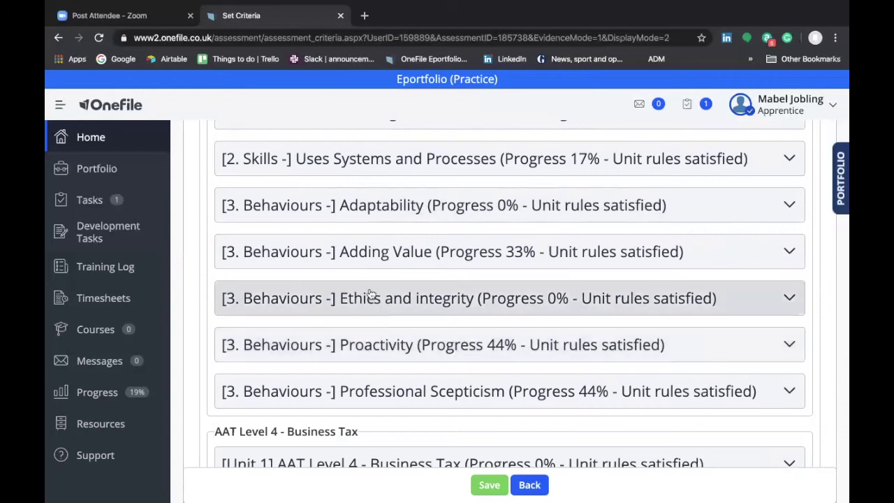
{"action": "left_click", "coordinate": [362, 263]}
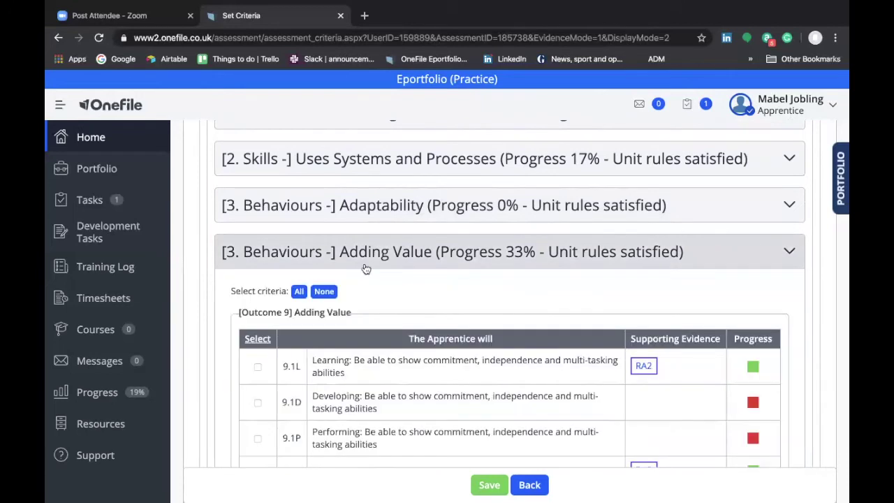
Add criterion 9.1L (Learning) from the Adding Value unit, save the criteria selection and return to the development task
{"action": "scroll", "coordinate": [379, 381], "scroll_direction": "down", "scroll_amount": 1}
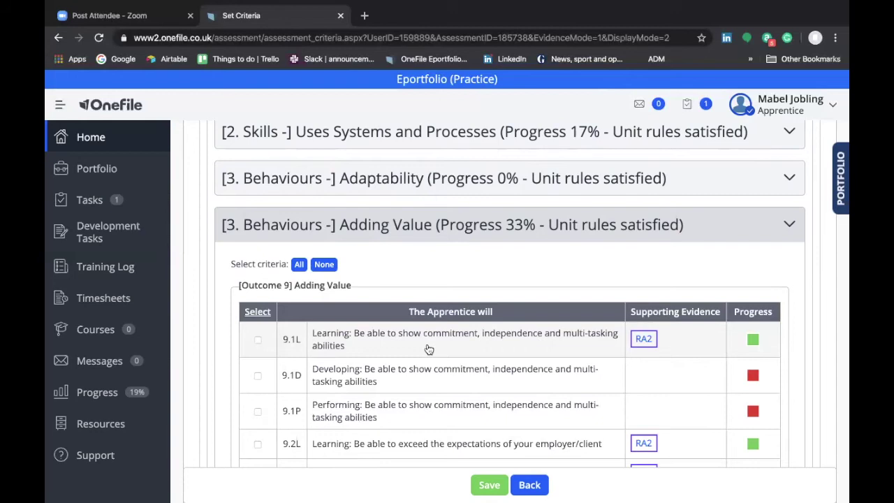
{"action": "left_click", "coordinate": [258, 340]}
{"action": "scroll", "coordinate": [393, 352], "scroll_direction": "down", "scroll_amount": 1}
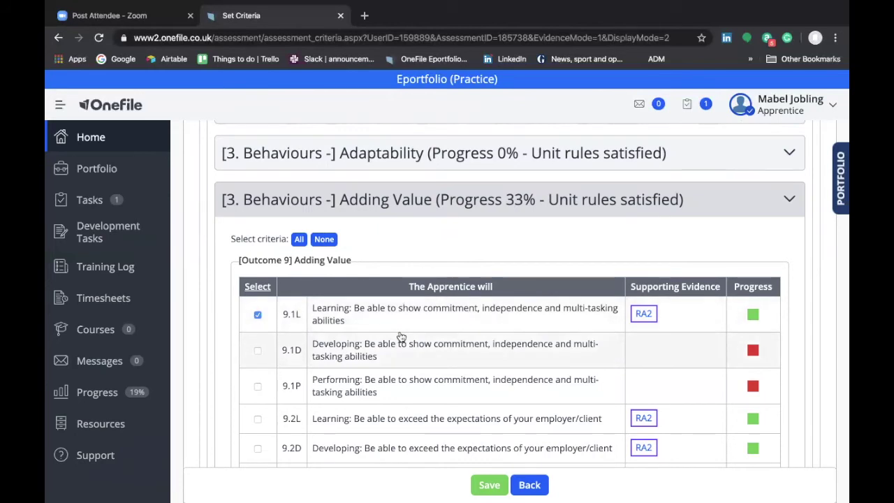
{"action": "scroll", "coordinate": [402, 337], "scroll_direction": "up", "scroll_amount": 5}
{"action": "scroll", "coordinate": [400, 336], "scroll_direction": "down", "scroll_amount": 3}
{"action": "scroll", "coordinate": [399, 335], "scroll_direction": "down", "scroll_amount": 4}
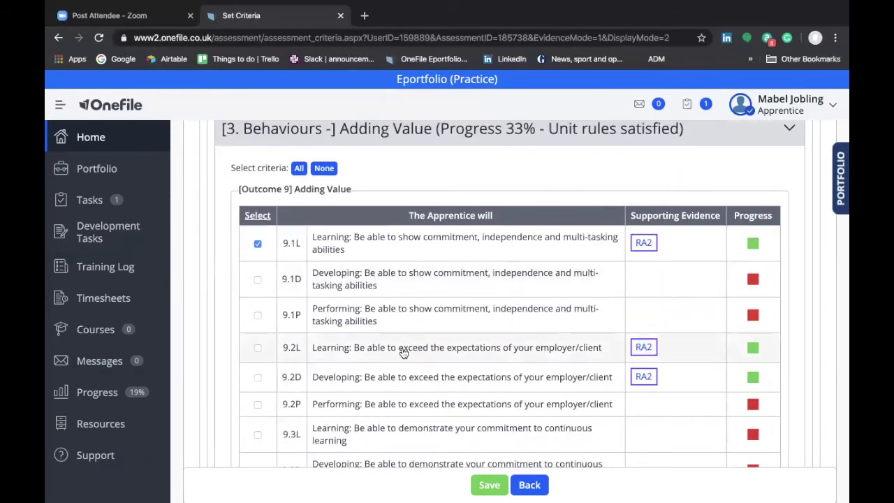
{"action": "scroll", "coordinate": [403, 353], "scroll_direction": "down", "scroll_amount": 2}
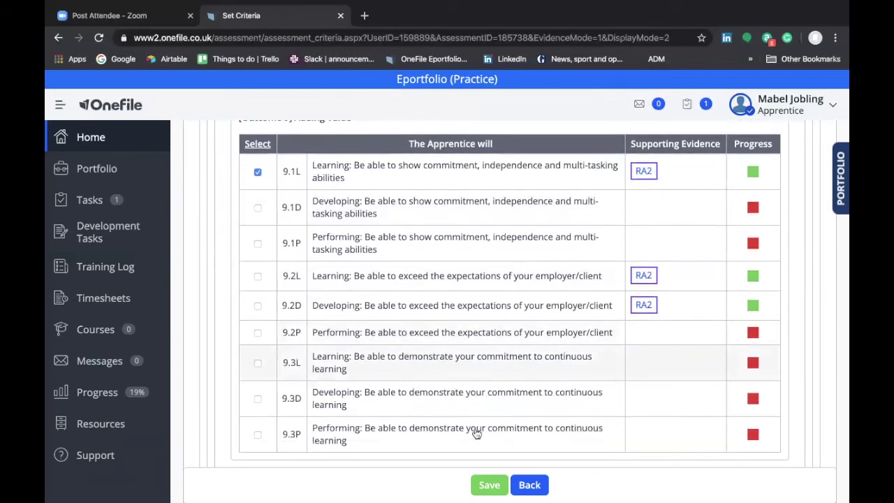
{"action": "left_click", "coordinate": [479, 488]}
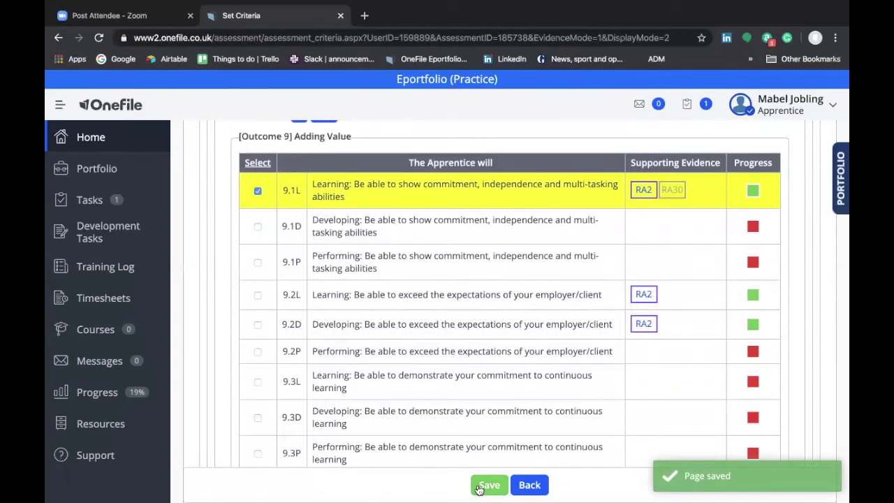
{"action": "left_click", "coordinate": [525, 486]}
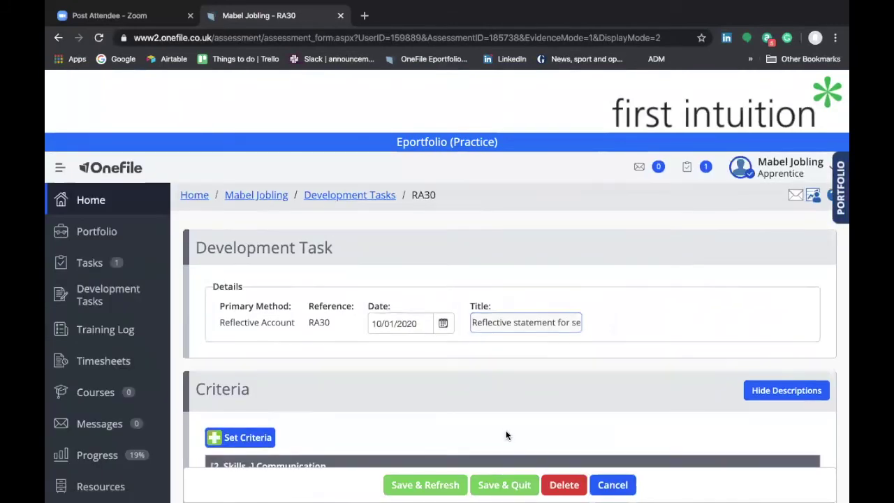
Review the Communication and Adding Value criteria attached to the development task
{"action": "scroll", "coordinate": [506, 434], "scroll_direction": "down", "scroll_amount": 2}
{"action": "scroll", "coordinate": [506, 435], "scroll_direction": "down", "scroll_amount": 1}
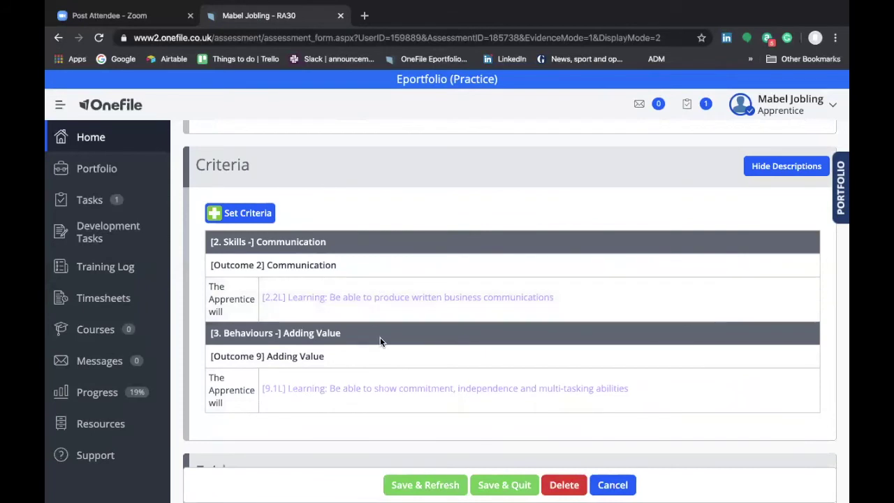
{"action": "scroll", "coordinate": [381, 341], "scroll_direction": "down", "scroll_amount": 1}
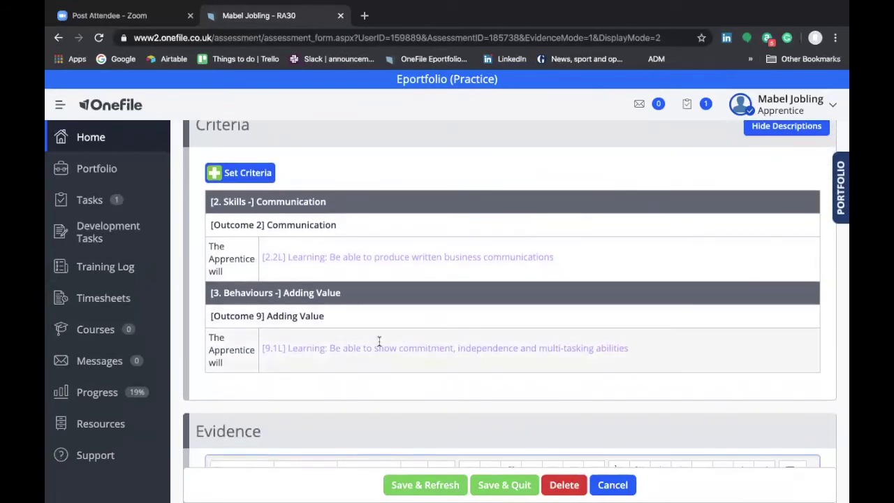
{"action": "scroll", "coordinate": [378, 341], "scroll_direction": "up", "scroll_amount": 1}
{"action": "scroll", "coordinate": [380, 341], "scroll_direction": "up", "scroll_amount": 3}
{"action": "scroll", "coordinate": [379, 340], "scroll_direction": "down", "scroll_amount": 4}
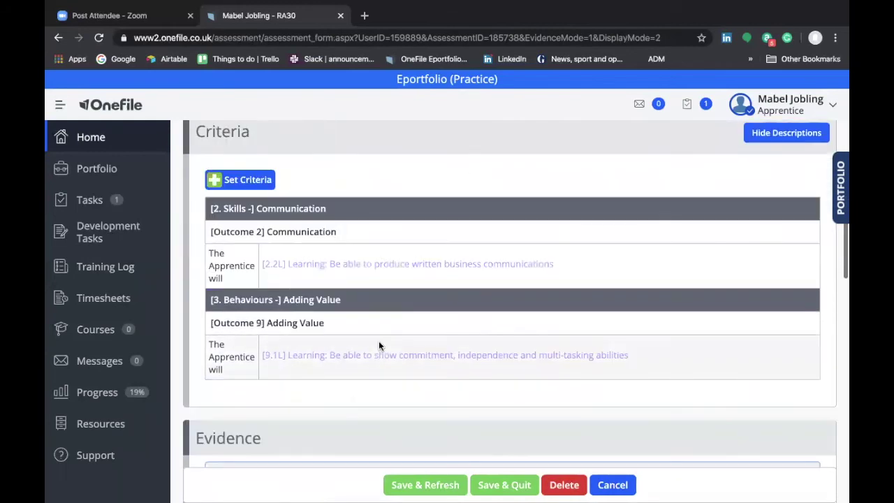
{"action": "scroll", "coordinate": [378, 344], "scroll_direction": "down", "scroll_amount": 1}
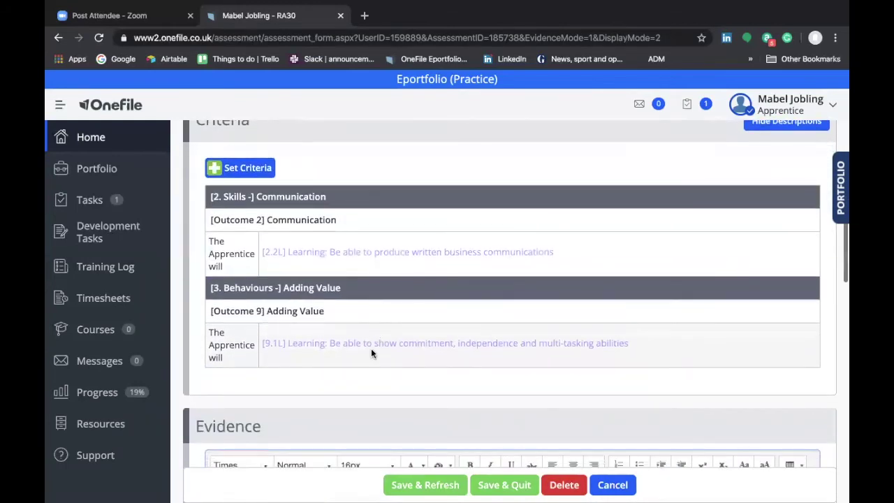
{"action": "scroll", "coordinate": [372, 364], "scroll_direction": "down", "scroll_amount": 1}
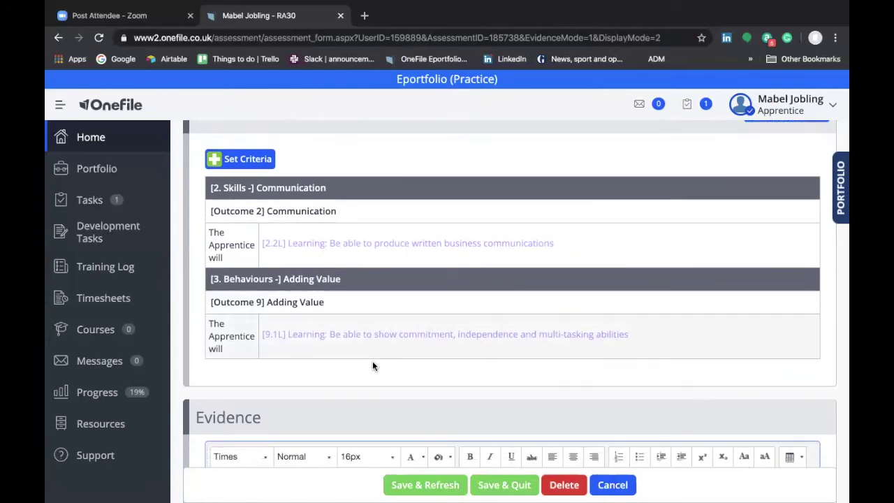
Write "I completed my second week on the programme." as the task's evidence text
{"action": "scroll", "coordinate": [372, 364], "scroll_direction": "down", "scroll_amount": 3}
{"action": "left_click", "coordinate": [334, 369]}
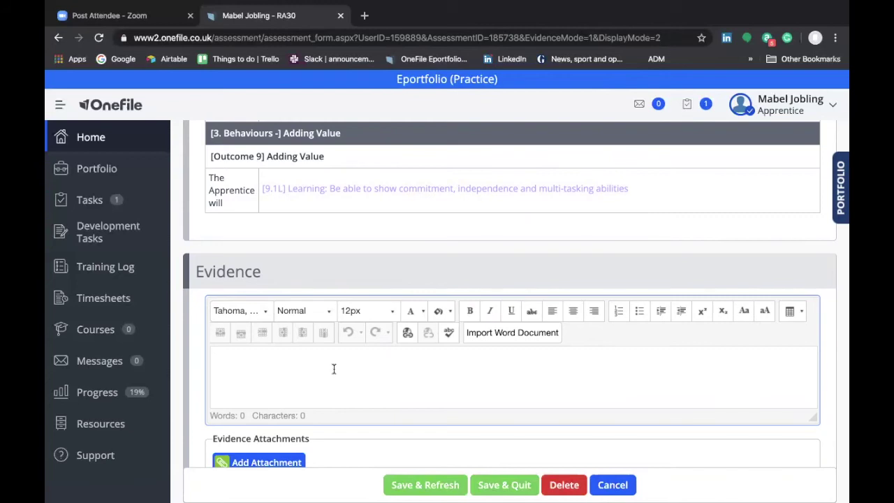
{"action": "scroll", "coordinate": [333, 369], "scroll_direction": "down", "scroll_amount": 1}
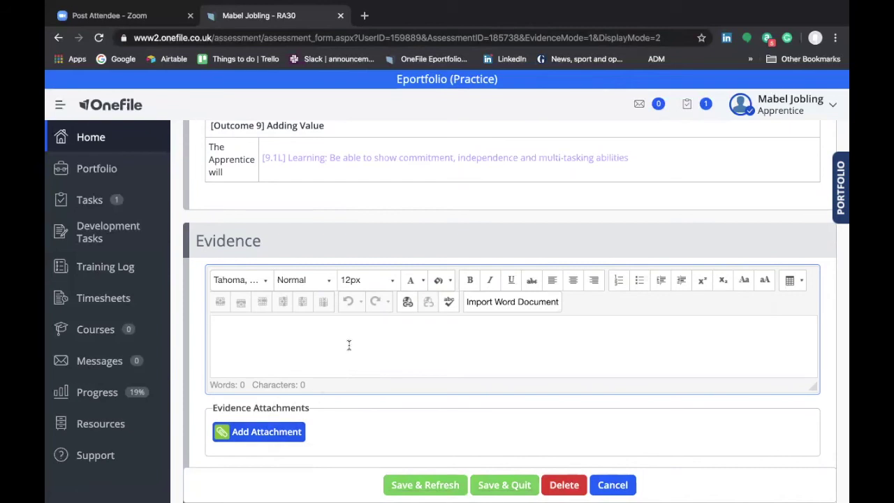
{"action": "scroll", "coordinate": [349, 349], "scroll_direction": "down", "scroll_amount": 2}
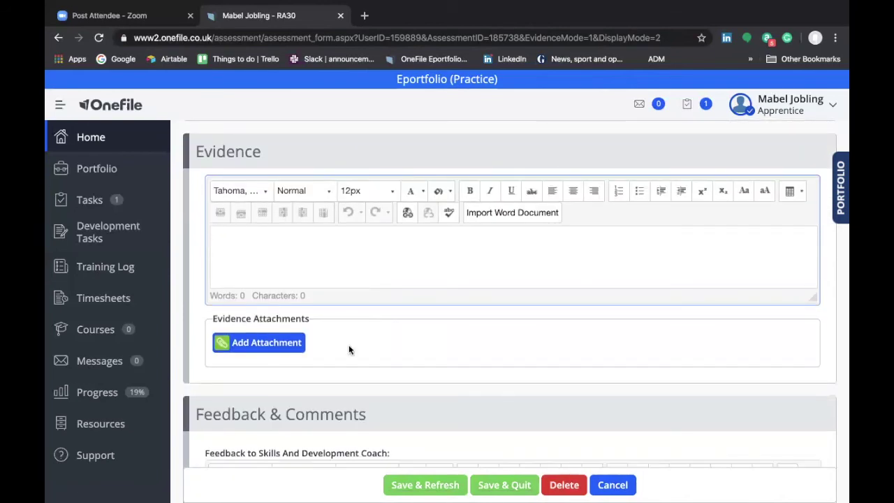
{"action": "scroll", "coordinate": [348, 344], "scroll_direction": "down", "scroll_amount": 1}
{"action": "scroll", "coordinate": [349, 344], "scroll_direction": "up", "scroll_amount": 1}
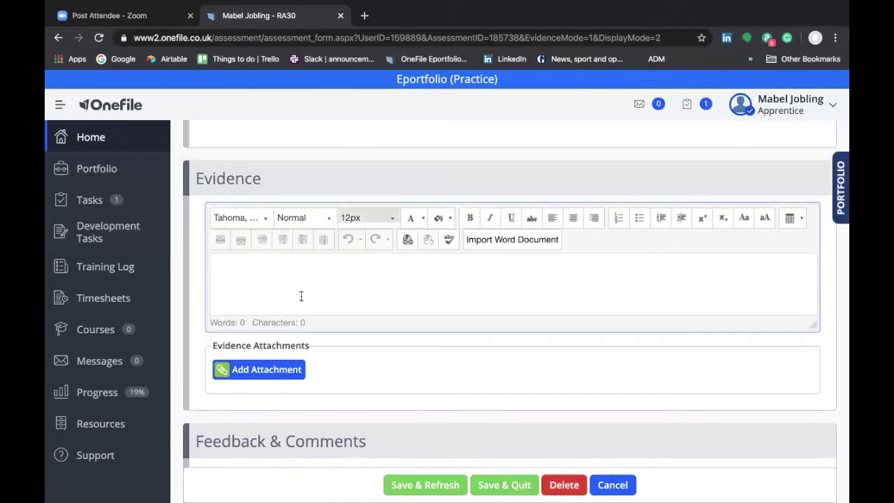
{"action": "scroll", "coordinate": [326, 368], "scroll_direction": "down", "scroll_amount": 3}
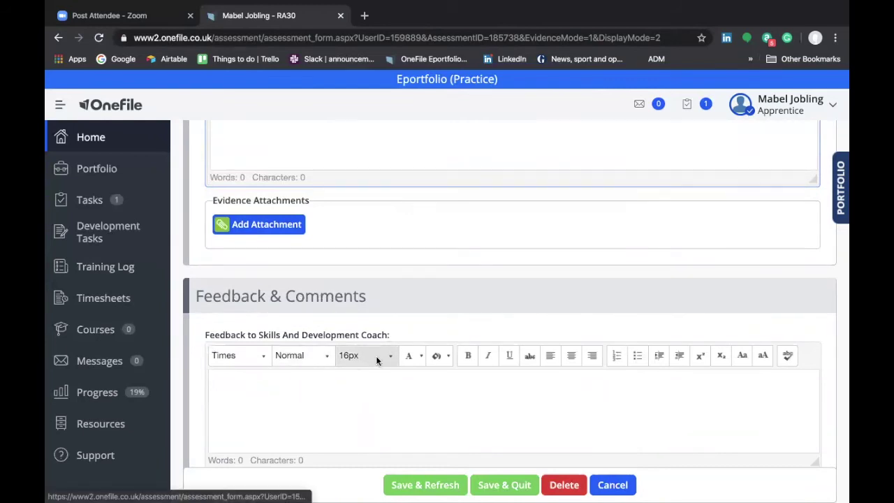
{"action": "scroll", "coordinate": [376, 355], "scroll_direction": "up", "scroll_amount": 4}
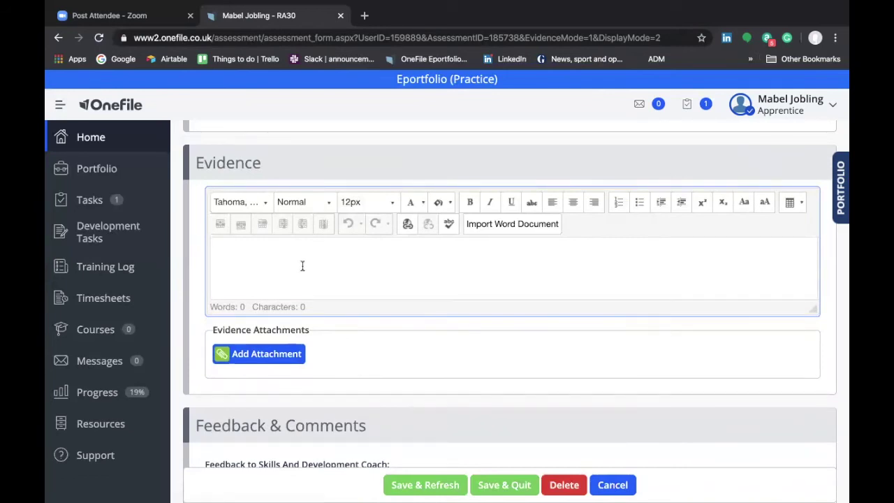
{"action": "type", "text": "I complet"}
{"action": "type", "text": "ed my first "}
{"action": "type", "text": "week"}
{"action": "key", "text": "BackSpace"}
{"action": "key", "text": "BackSpace"}
{"action": "key", "text": "BackSpace"}
{"action": "key", "text": "BackSpace"}
{"action": "key", "text": "BackSpace"}
{"action": "key", "text": "BackSpace"}
{"action": "key", "text": "BackSpace"}
{"action": "key", "text": "BackSpace"}
{"action": "key", "text": "BackSpace"}
{"action": "key", "text": "BackSpace"}
{"action": "key", "text": "BackSpace"}
{"action": "type", "text": "sed=coi"}
{"action": "key", "text": "BackSpace"}
{"action": "key", "text": "BackSpace"}
{"action": "key", "text": "BackSpace"}
{"action": "key", "text": "BackSpace"}
{"action": "key", "text": "BackSpace"}
{"action": "key", "text": "BackSpace"}
{"action": "type", "text": "econd week on"}
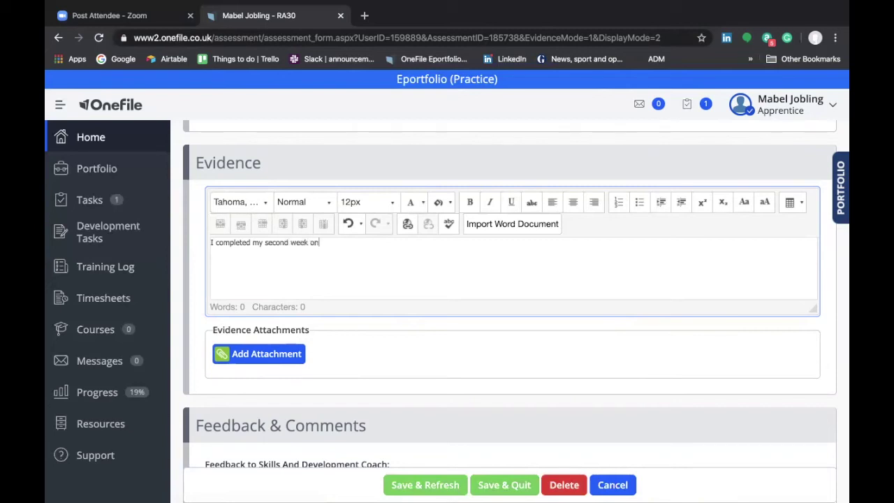
{"action": "type", "text": " the programme."}
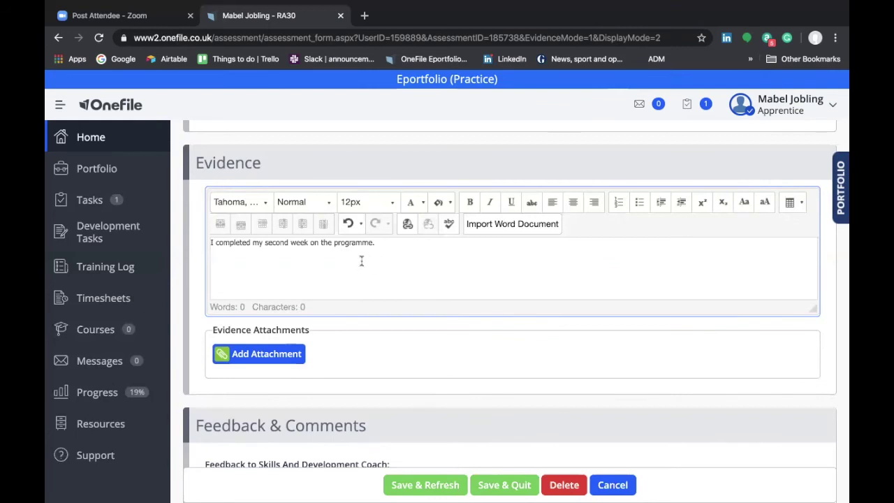
Examine the evidence attachments area and the Feedback to Skills And Development Coach field, placing the text cursor in that field
{"action": "scroll", "coordinate": [409, 310], "scroll_direction": "down", "scroll_amount": 1}
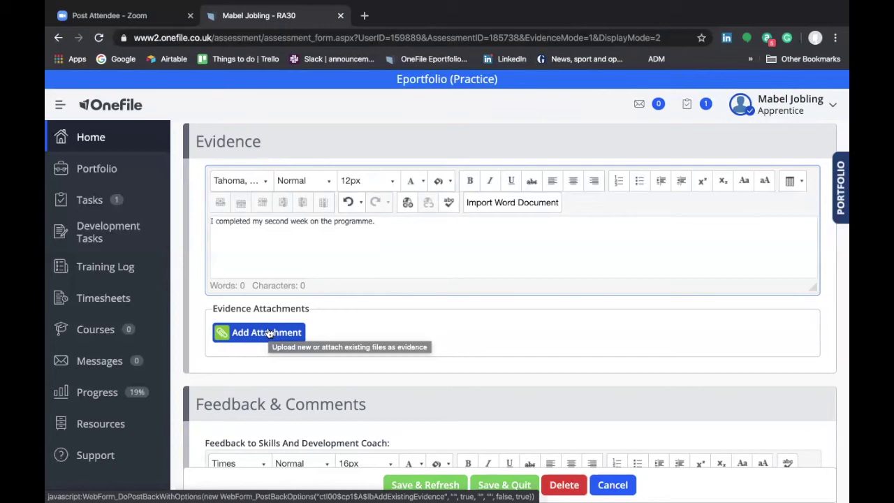
{"action": "left_click", "coordinate": [275, 248]}
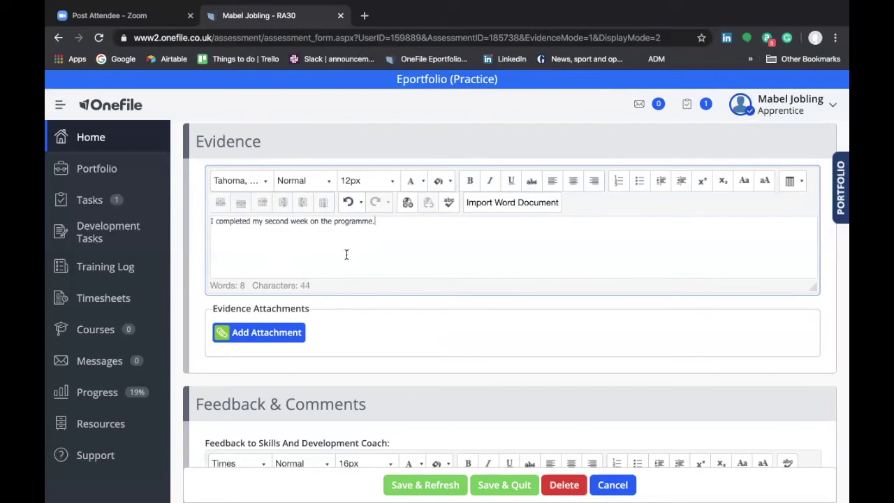
{"action": "scroll", "coordinate": [345, 255], "scroll_direction": "down", "scroll_amount": 2}
{"action": "scroll", "coordinate": [346, 259], "scroll_direction": "down", "scroll_amount": 3}
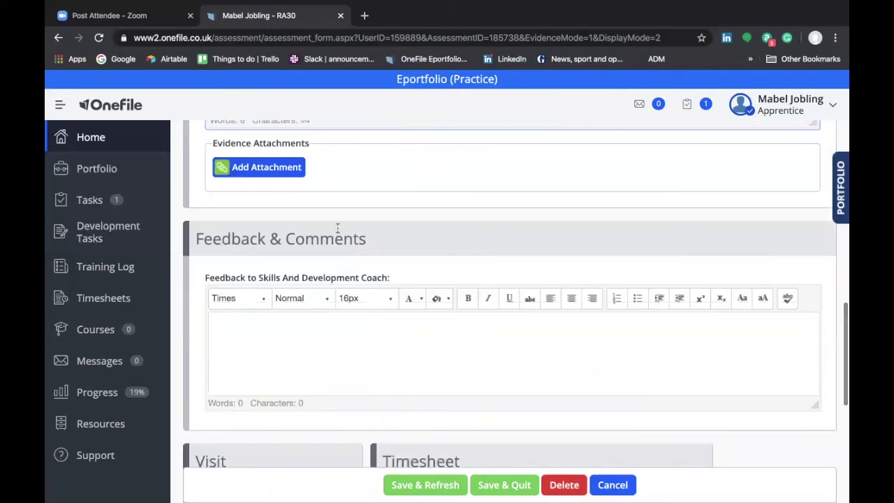
{"action": "left_click", "coordinate": [306, 354]}
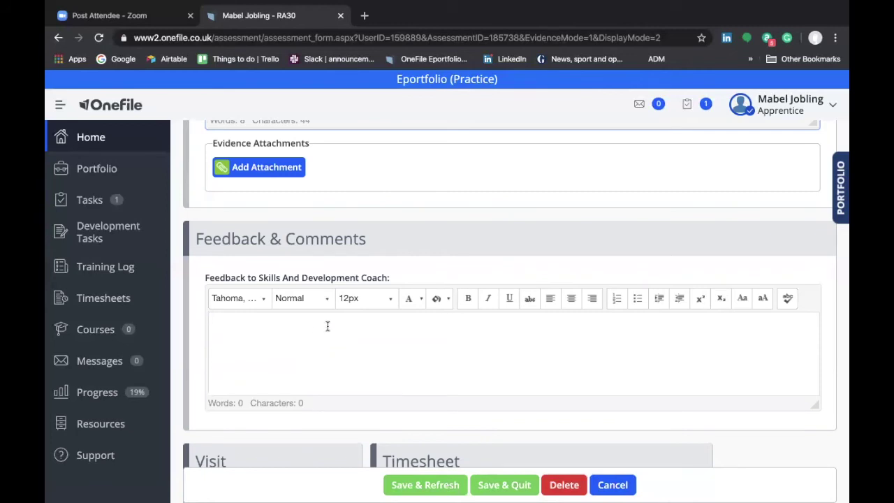
{"action": "left_click", "coordinate": [315, 330]}
{"action": "scroll", "coordinate": [276, 343], "scroll_direction": "up", "scroll_amount": 1}
{"action": "scroll", "coordinate": [276, 344], "scroll_direction": "up", "scroll_amount": 1}
{"action": "scroll", "coordinate": [275, 344], "scroll_direction": "down", "scroll_amount": 1}
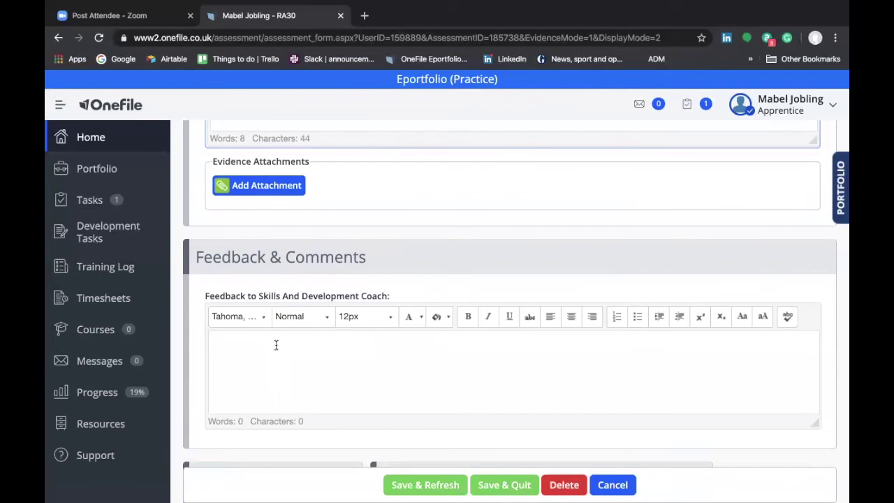
{"action": "scroll", "coordinate": [301, 345], "scroll_direction": "down", "scroll_amount": 1}
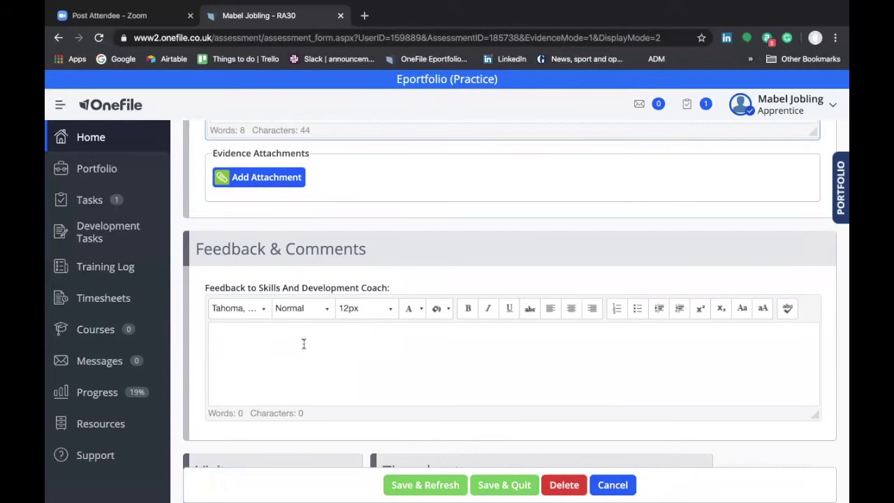
Examine the development task's feedback, timesheet and declaration sections and recheck the evidence text and attachments area
{"action": "scroll", "coordinate": [304, 343], "scroll_direction": "down", "scroll_amount": 5}
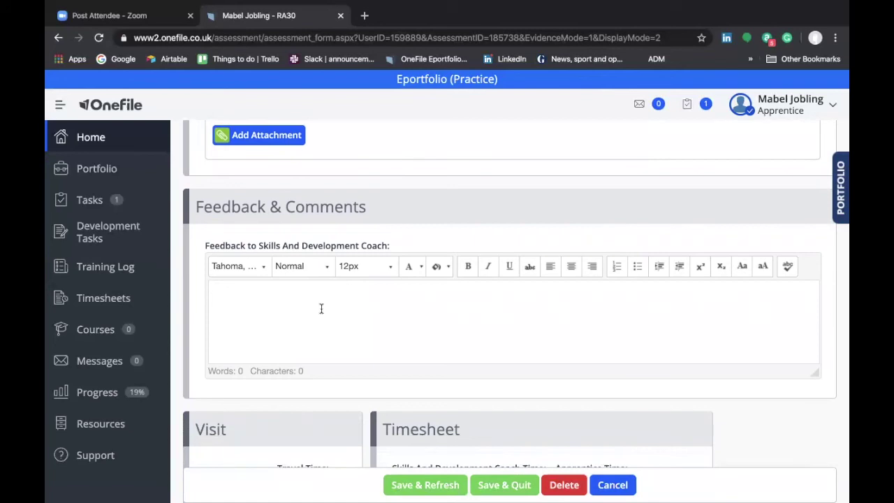
{"action": "scroll", "coordinate": [312, 307], "scroll_direction": "down", "scroll_amount": 5}
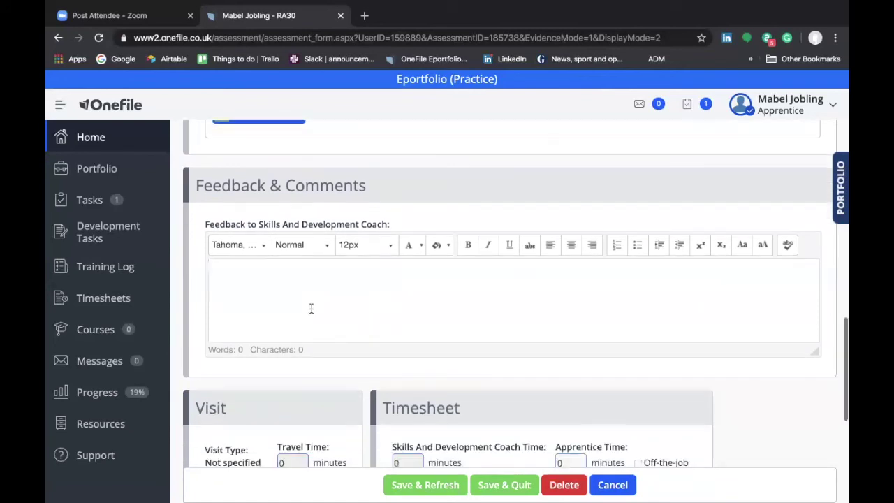
{"action": "scroll", "coordinate": [347, 326], "scroll_direction": "down", "scroll_amount": 2}
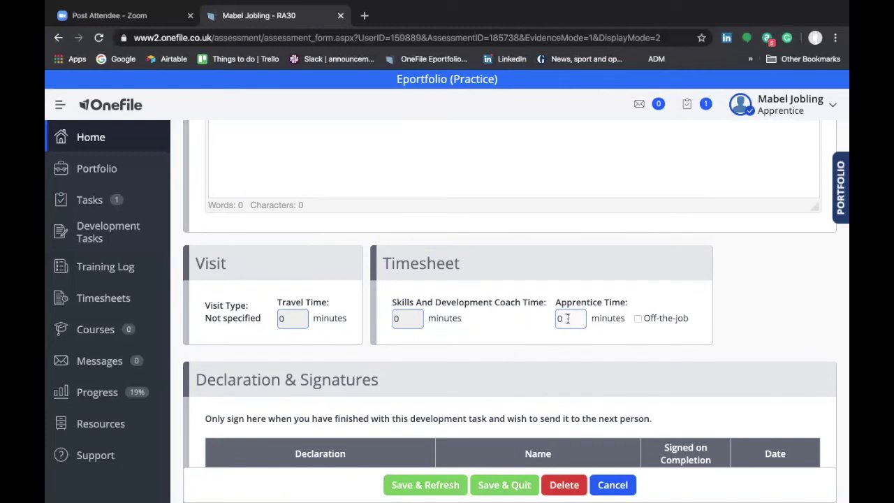
{"action": "scroll", "coordinate": [569, 319], "scroll_direction": "down", "scroll_amount": 1}
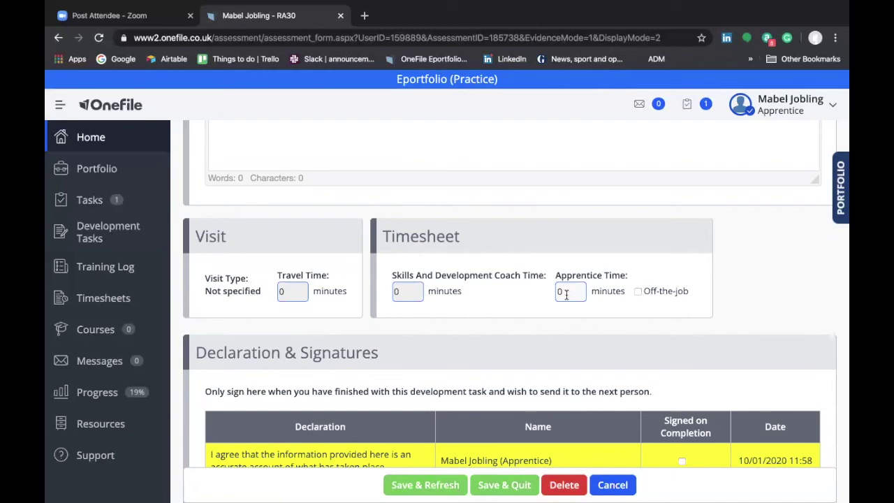
{"action": "scroll", "coordinate": [565, 294], "scroll_direction": "up", "scroll_amount": 5}
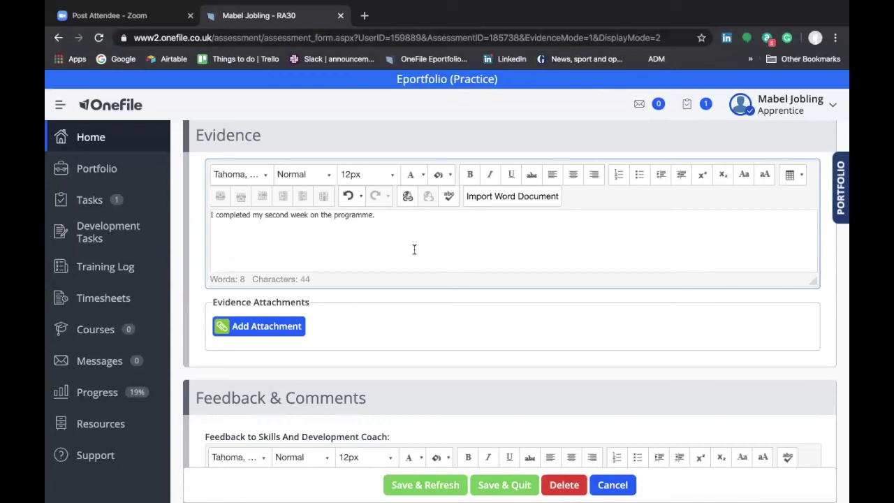
{"action": "scroll", "coordinate": [480, 367], "scroll_direction": "down", "scroll_amount": 2}
{"action": "scroll", "coordinate": [480, 367], "scroll_direction": "down", "scroll_amount": 1}
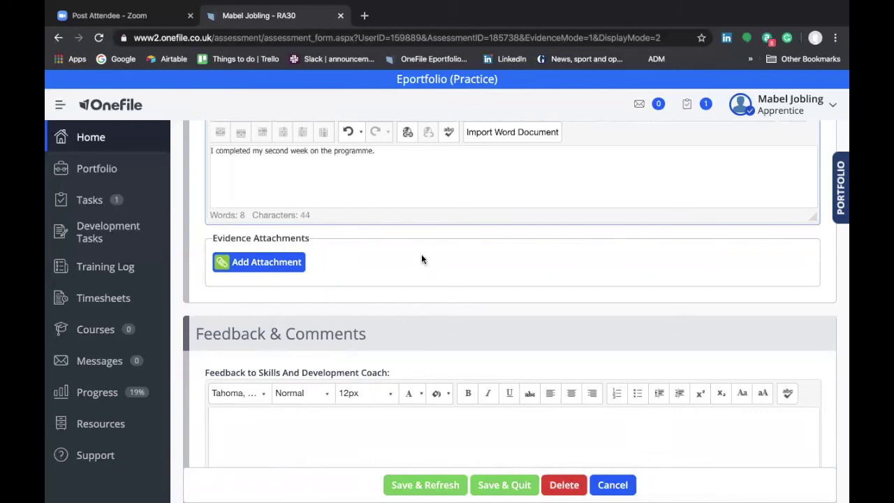
{"action": "scroll", "coordinate": [421, 254], "scroll_direction": "up", "scroll_amount": 2}
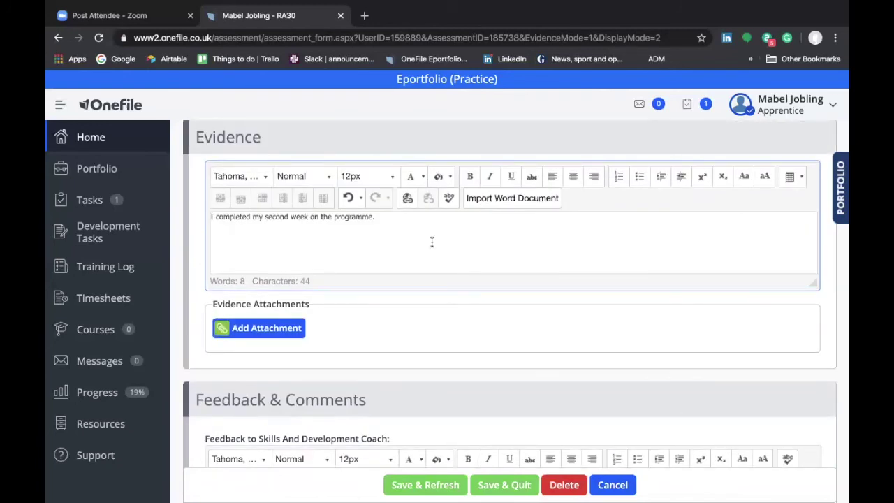
{"action": "scroll", "coordinate": [456, 311], "scroll_direction": "down", "scroll_amount": 1}
{"action": "scroll", "coordinate": [455, 314], "scroll_direction": "down", "scroll_amount": 2}
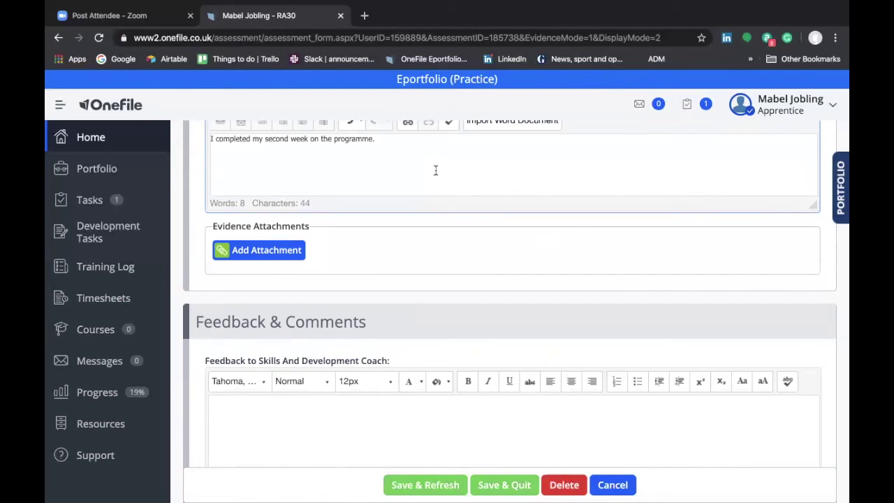
Set the Apprentice Time in the development task's timesheet to 30 minutes
{"action": "scroll", "coordinate": [470, 309], "scroll_direction": "down", "scroll_amount": 4}
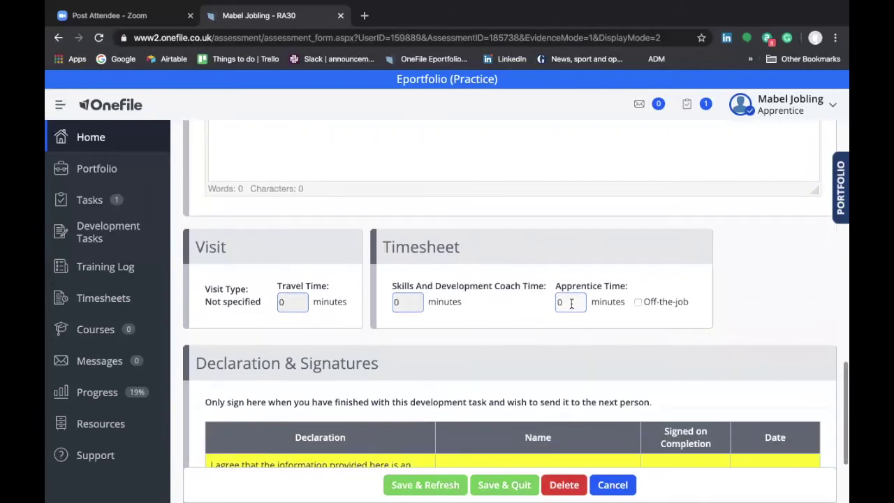
{"action": "left_click", "coordinate": [570, 303]}
{"action": "key", "text": "BackSpace"}
{"action": "type", "text": "30"}
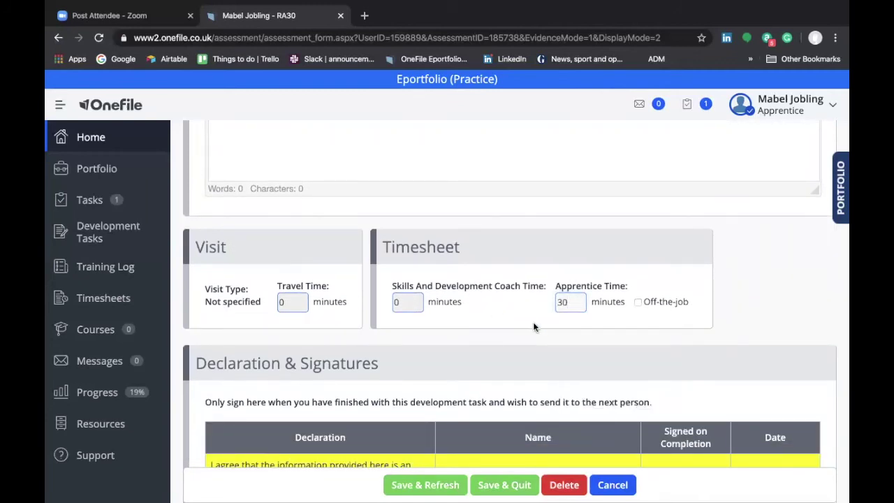
{"action": "scroll", "coordinate": [534, 326], "scroll_direction": "down", "scroll_amount": 2}
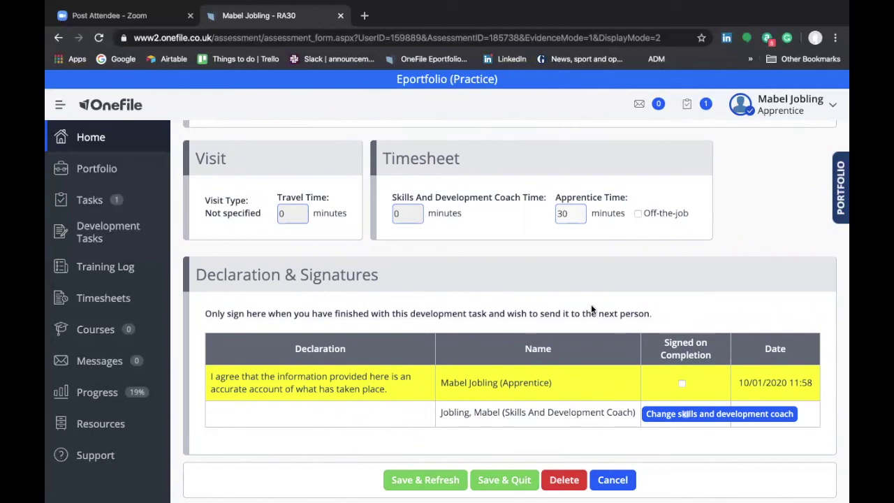
{"action": "left_click", "coordinate": [681, 384]}
{"action": "left_click", "coordinate": [682, 383]}
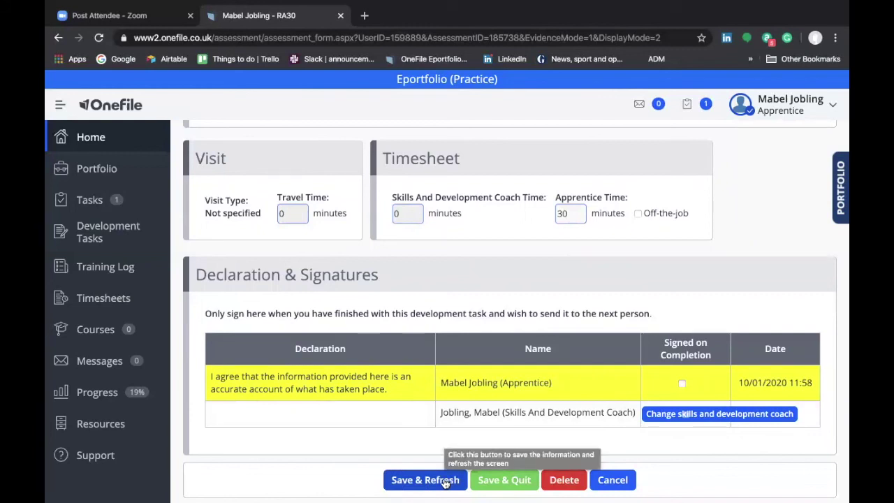
Sign the apprentice declaration as completed and save and quit the second-week development task
{"action": "scroll", "coordinate": [440, 325], "scroll_direction": "up", "scroll_amount": 5}
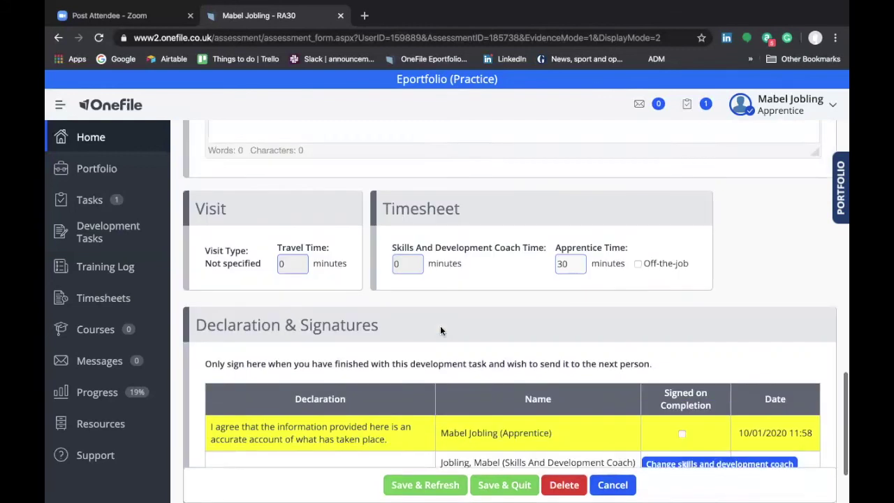
{"action": "scroll", "coordinate": [440, 330], "scroll_direction": "up", "scroll_amount": 5}
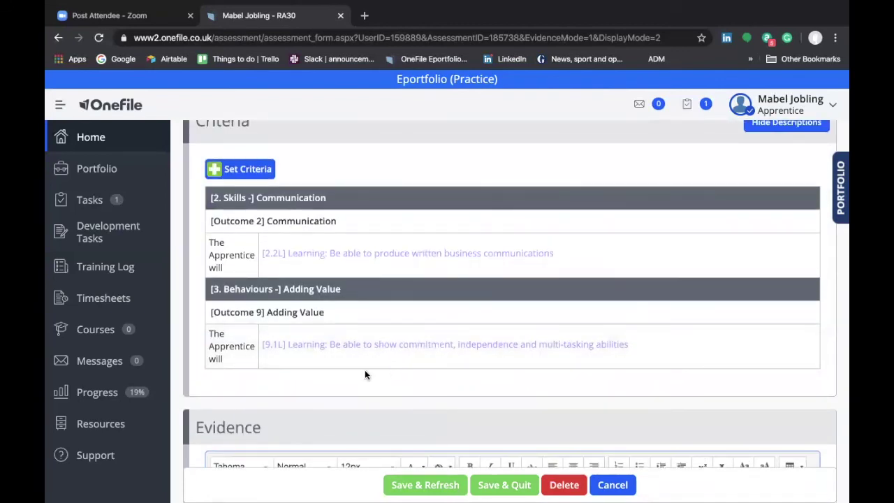
{"action": "scroll", "coordinate": [365, 369], "scroll_direction": "down", "scroll_amount": 1}
{"action": "scroll", "coordinate": [364, 375], "scroll_direction": "down", "scroll_amount": 10}
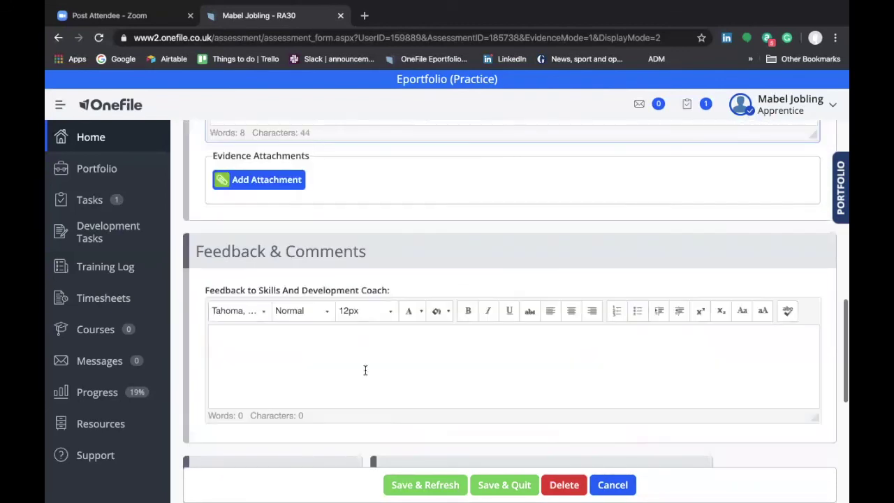
{"action": "scroll", "coordinate": [362, 354], "scroll_direction": "down", "scroll_amount": 2}
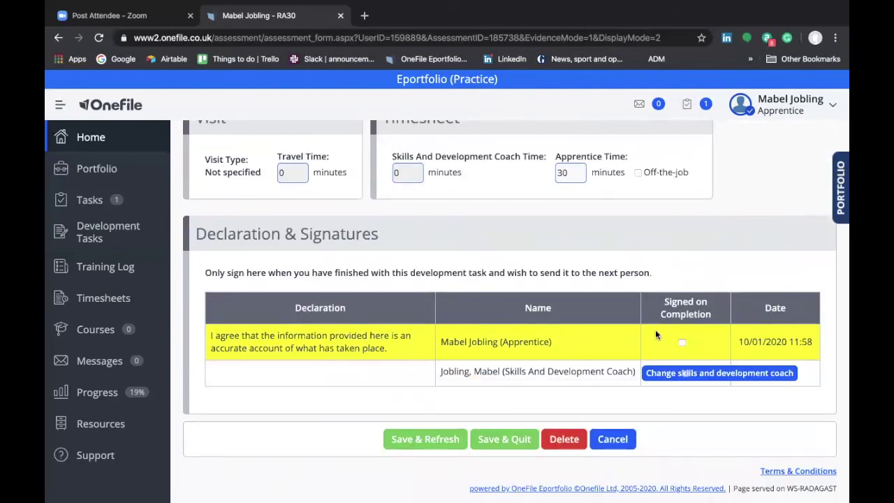
{"action": "left_click", "coordinate": [681, 342]}
{"action": "left_click", "coordinate": [504, 439]}
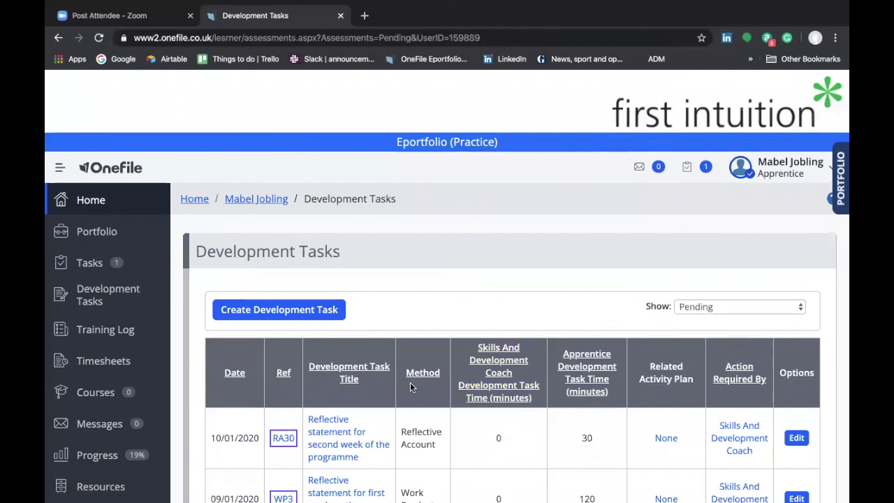
Check the second-week reflective statement's entry among the pending development tasks, including its title and who must act on it
{"action": "scroll", "coordinate": [408, 394], "scroll_direction": "down", "scroll_amount": 2}
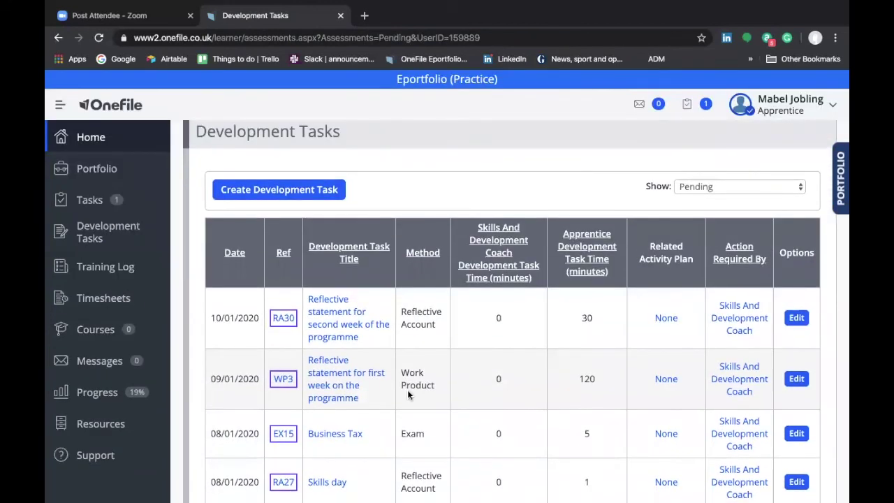
{"action": "triple_click", "coordinate": [341, 341]}
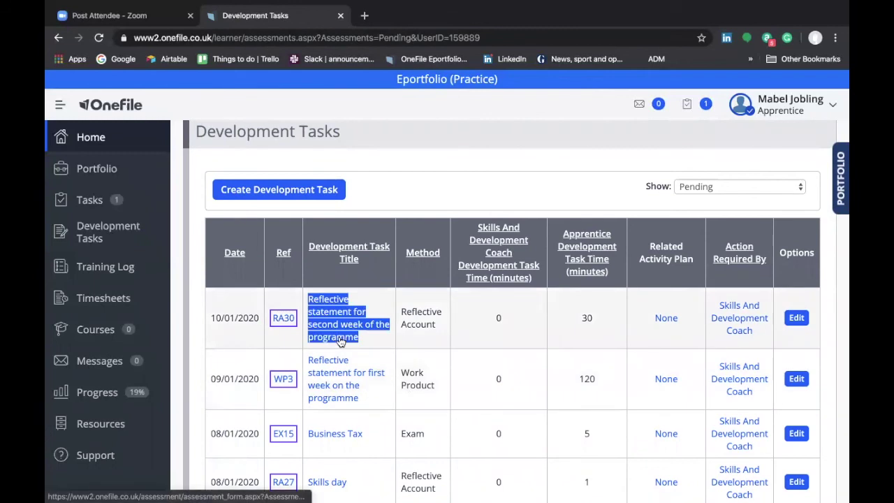
{"action": "left_click", "coordinate": [305, 340]}
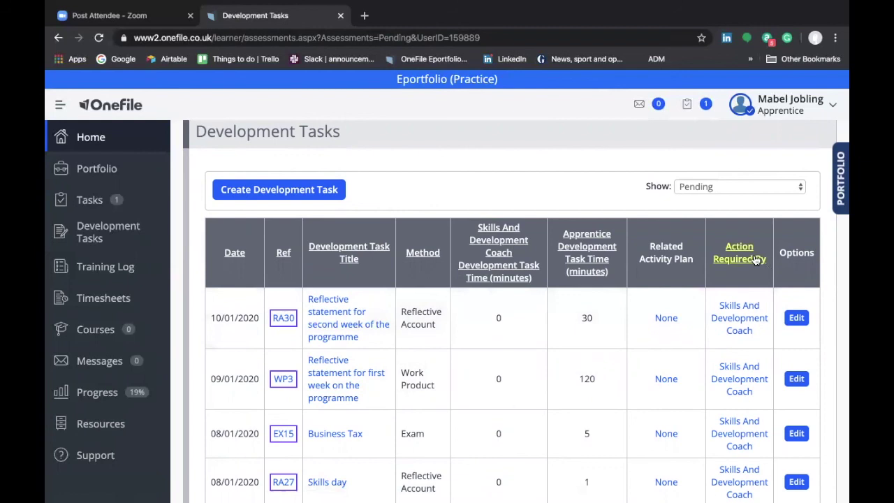
{"action": "triple_click", "coordinate": [750, 318]}
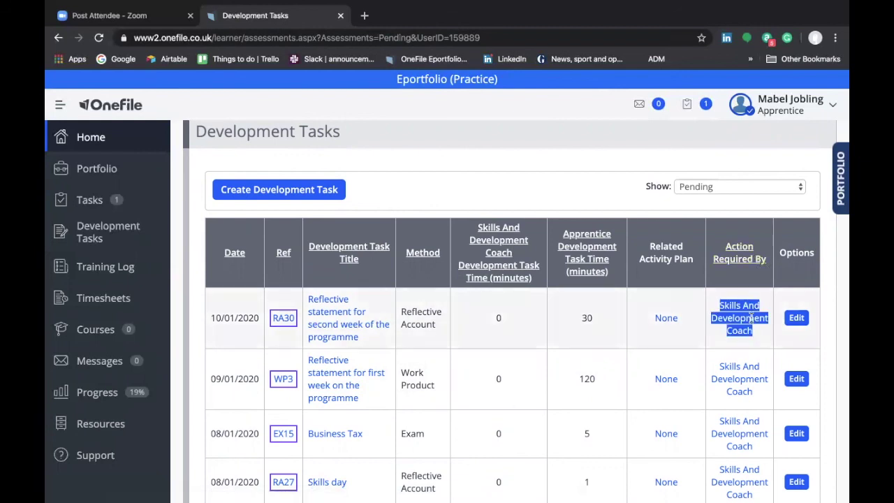
{"action": "left_click", "coordinate": [753, 330]}
{"action": "left_click", "coordinate": [720, 334]}
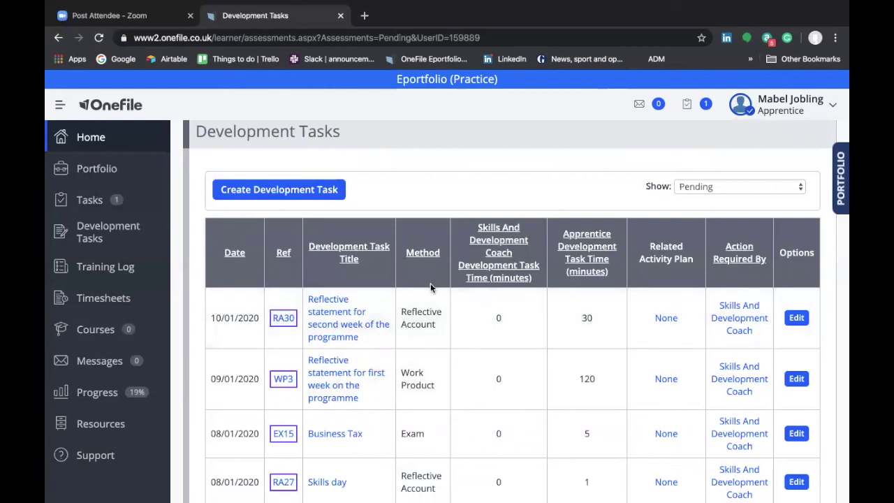
Open the assigned development task RA28 from the apprentice's pending tasks and review its instructions, details, criteria and evidence section
{"action": "left_click", "coordinate": [98, 209]}
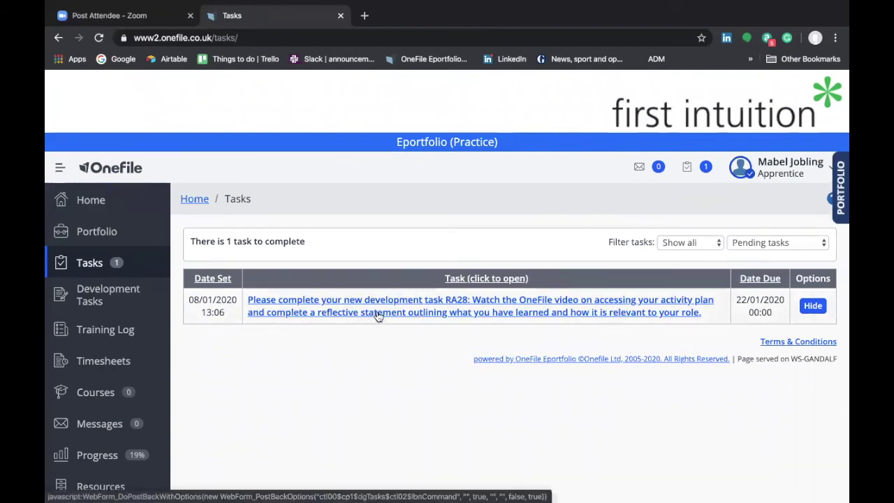
{"action": "left_click", "coordinate": [529, 308]}
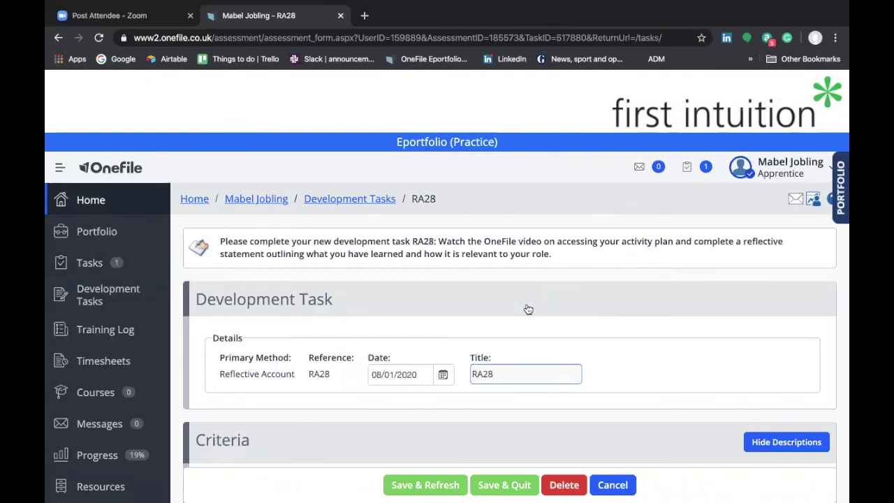
{"action": "scroll", "coordinate": [528, 308], "scroll_direction": "down", "scroll_amount": 5}
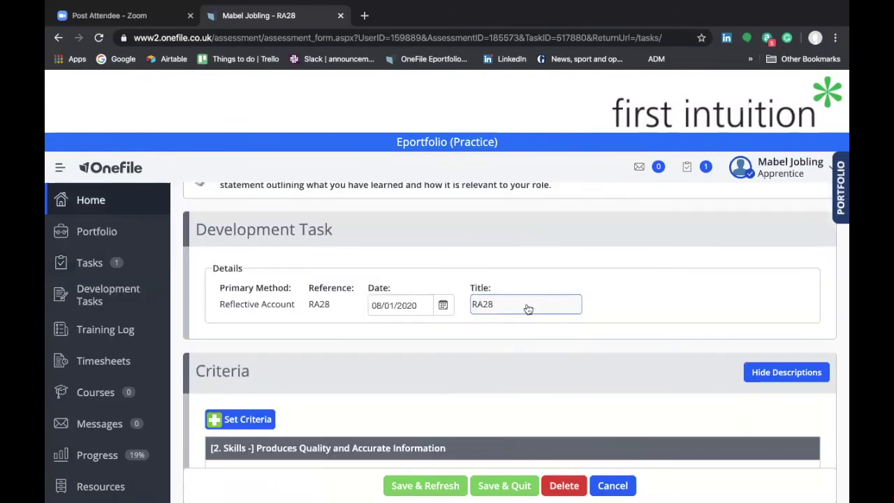
{"action": "scroll", "coordinate": [444, 335], "scroll_direction": "down", "scroll_amount": 3}
{"action": "scroll", "coordinate": [444, 335], "scroll_direction": "down", "scroll_amount": 2}
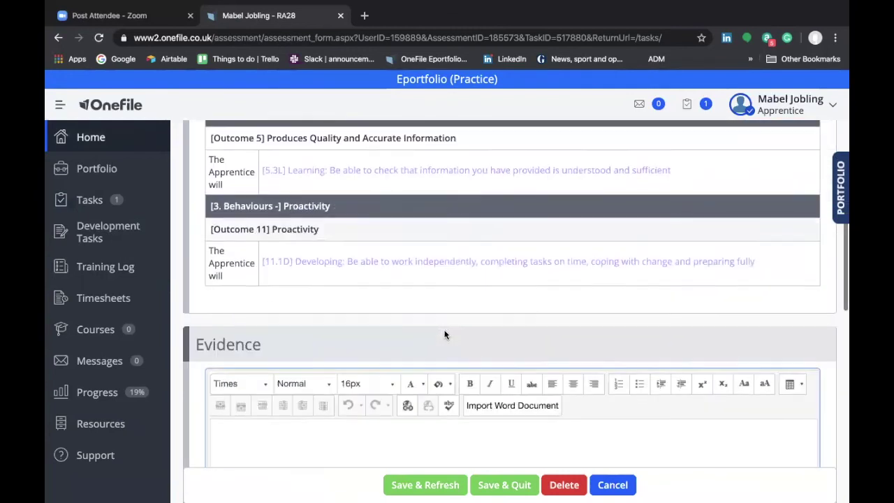
{"action": "scroll", "coordinate": [444, 335], "scroll_direction": "up", "scroll_amount": 5}
{"action": "scroll", "coordinate": [444, 335], "scroll_direction": "up", "scroll_amount": 2}
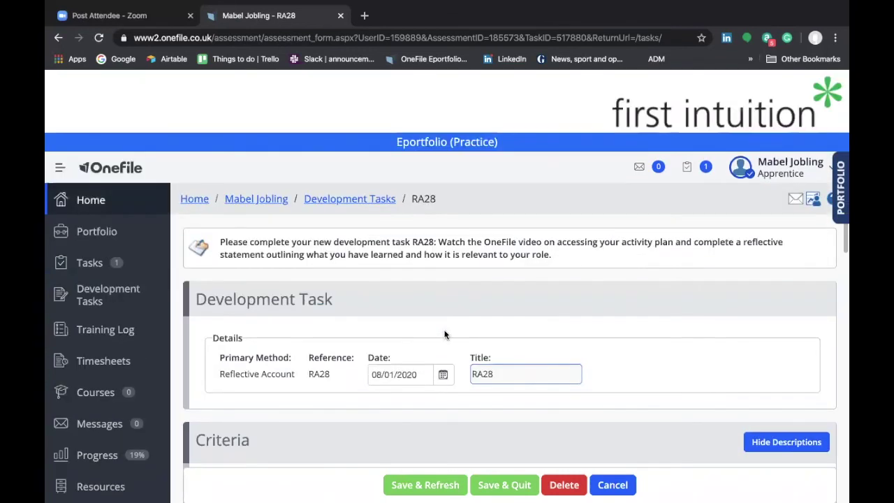